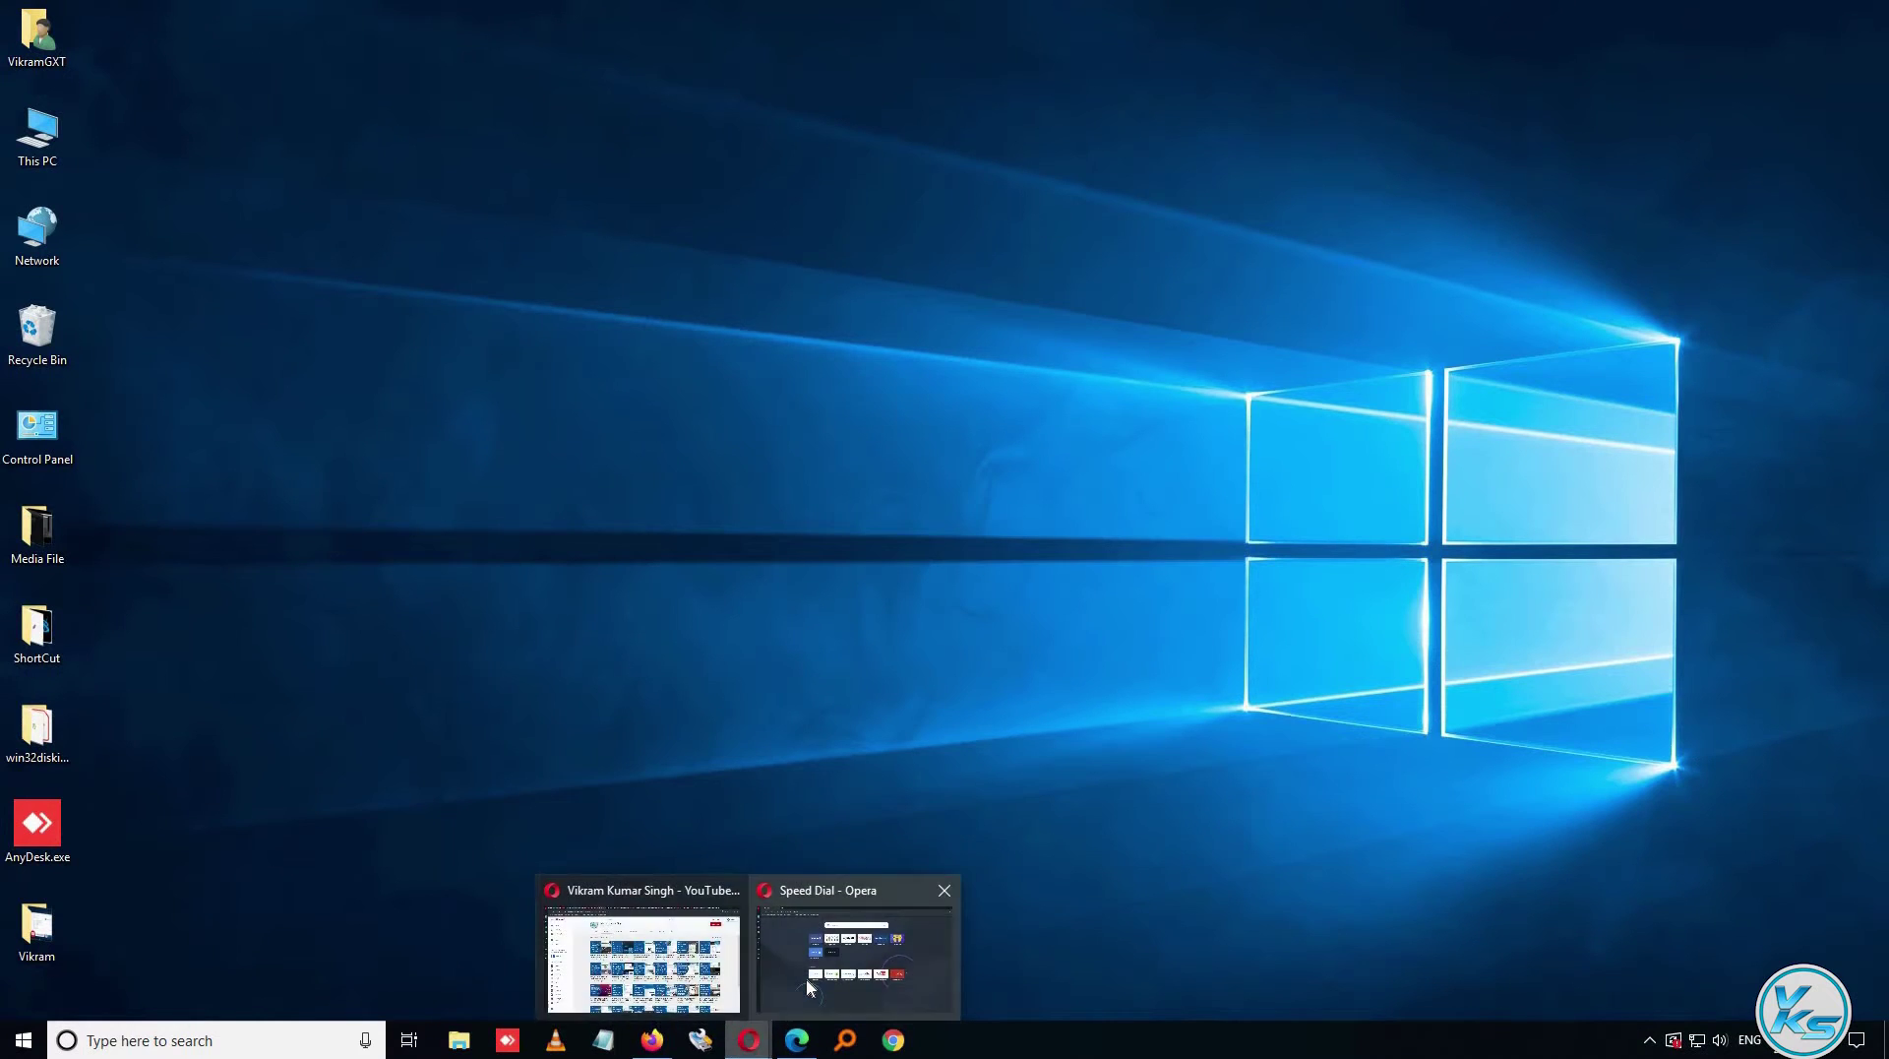
# Bring up Opera and load google.com
pyautogui.click(805, 978)
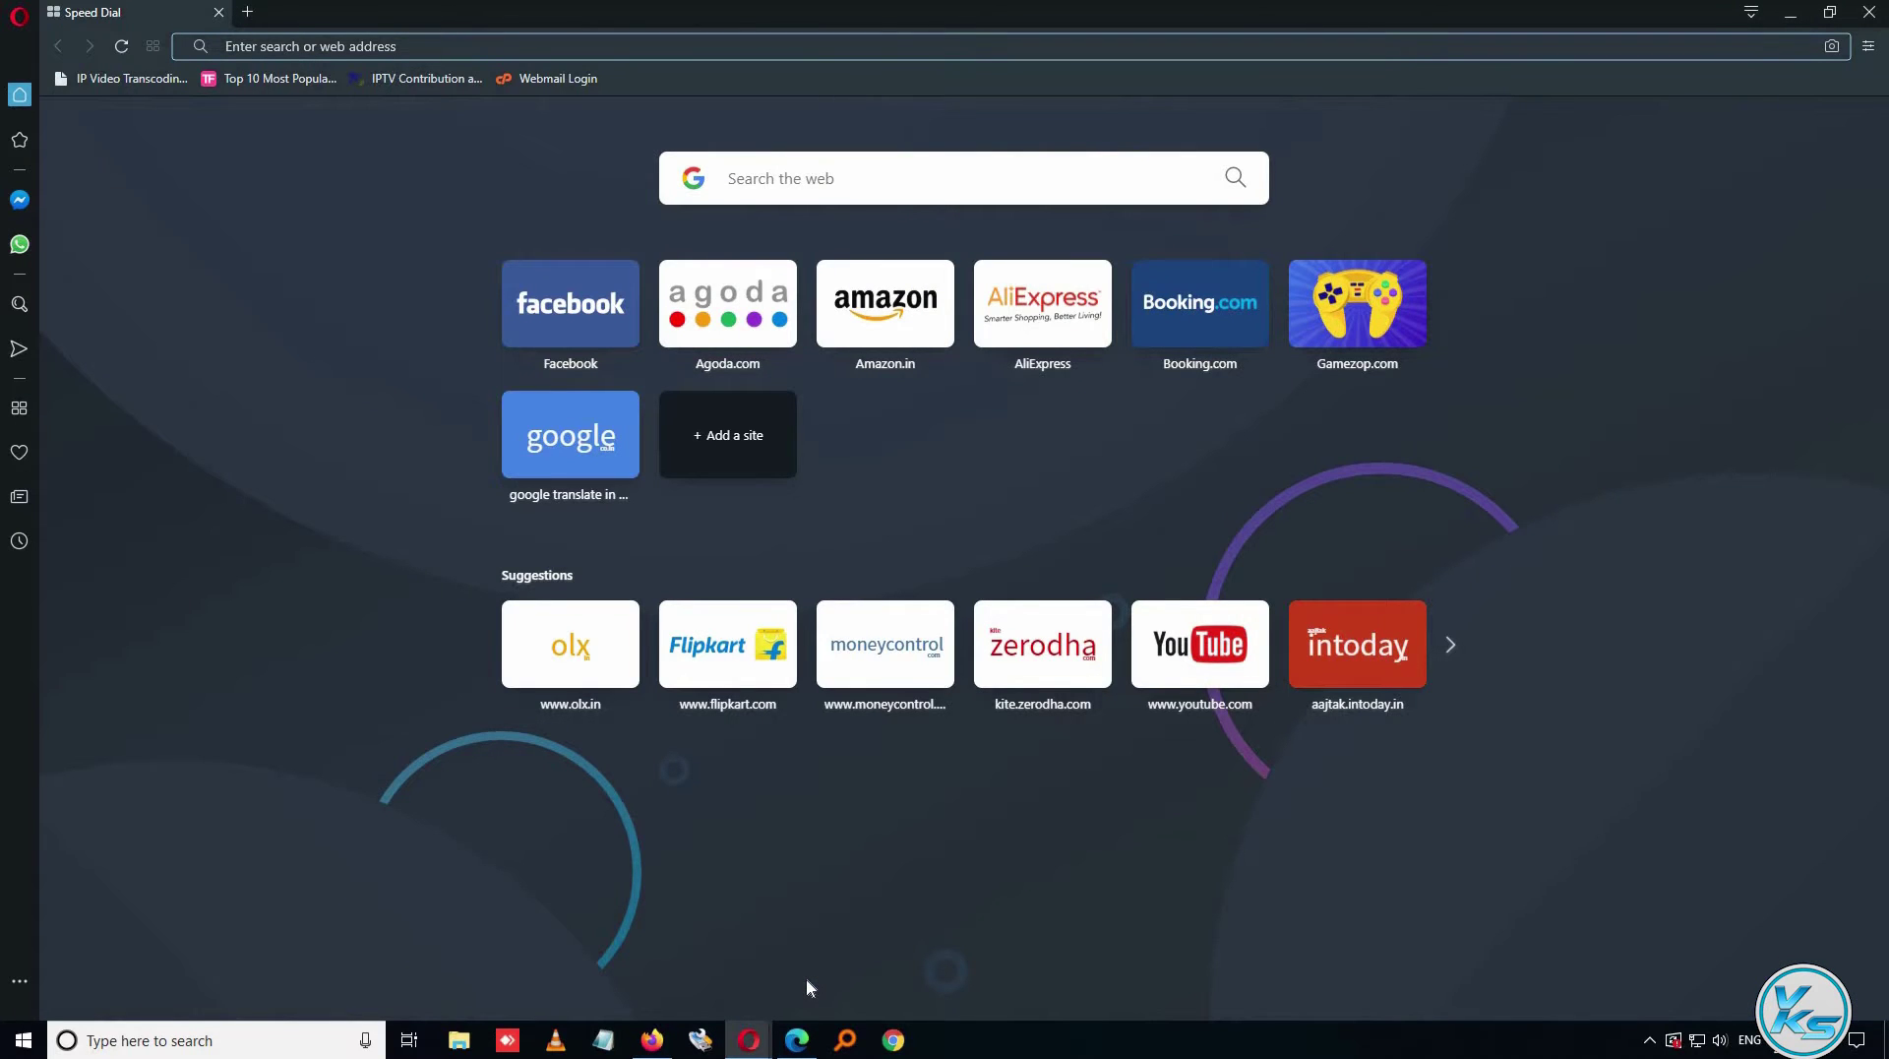
pyautogui.write('google.com')
pyautogui.press('Return')
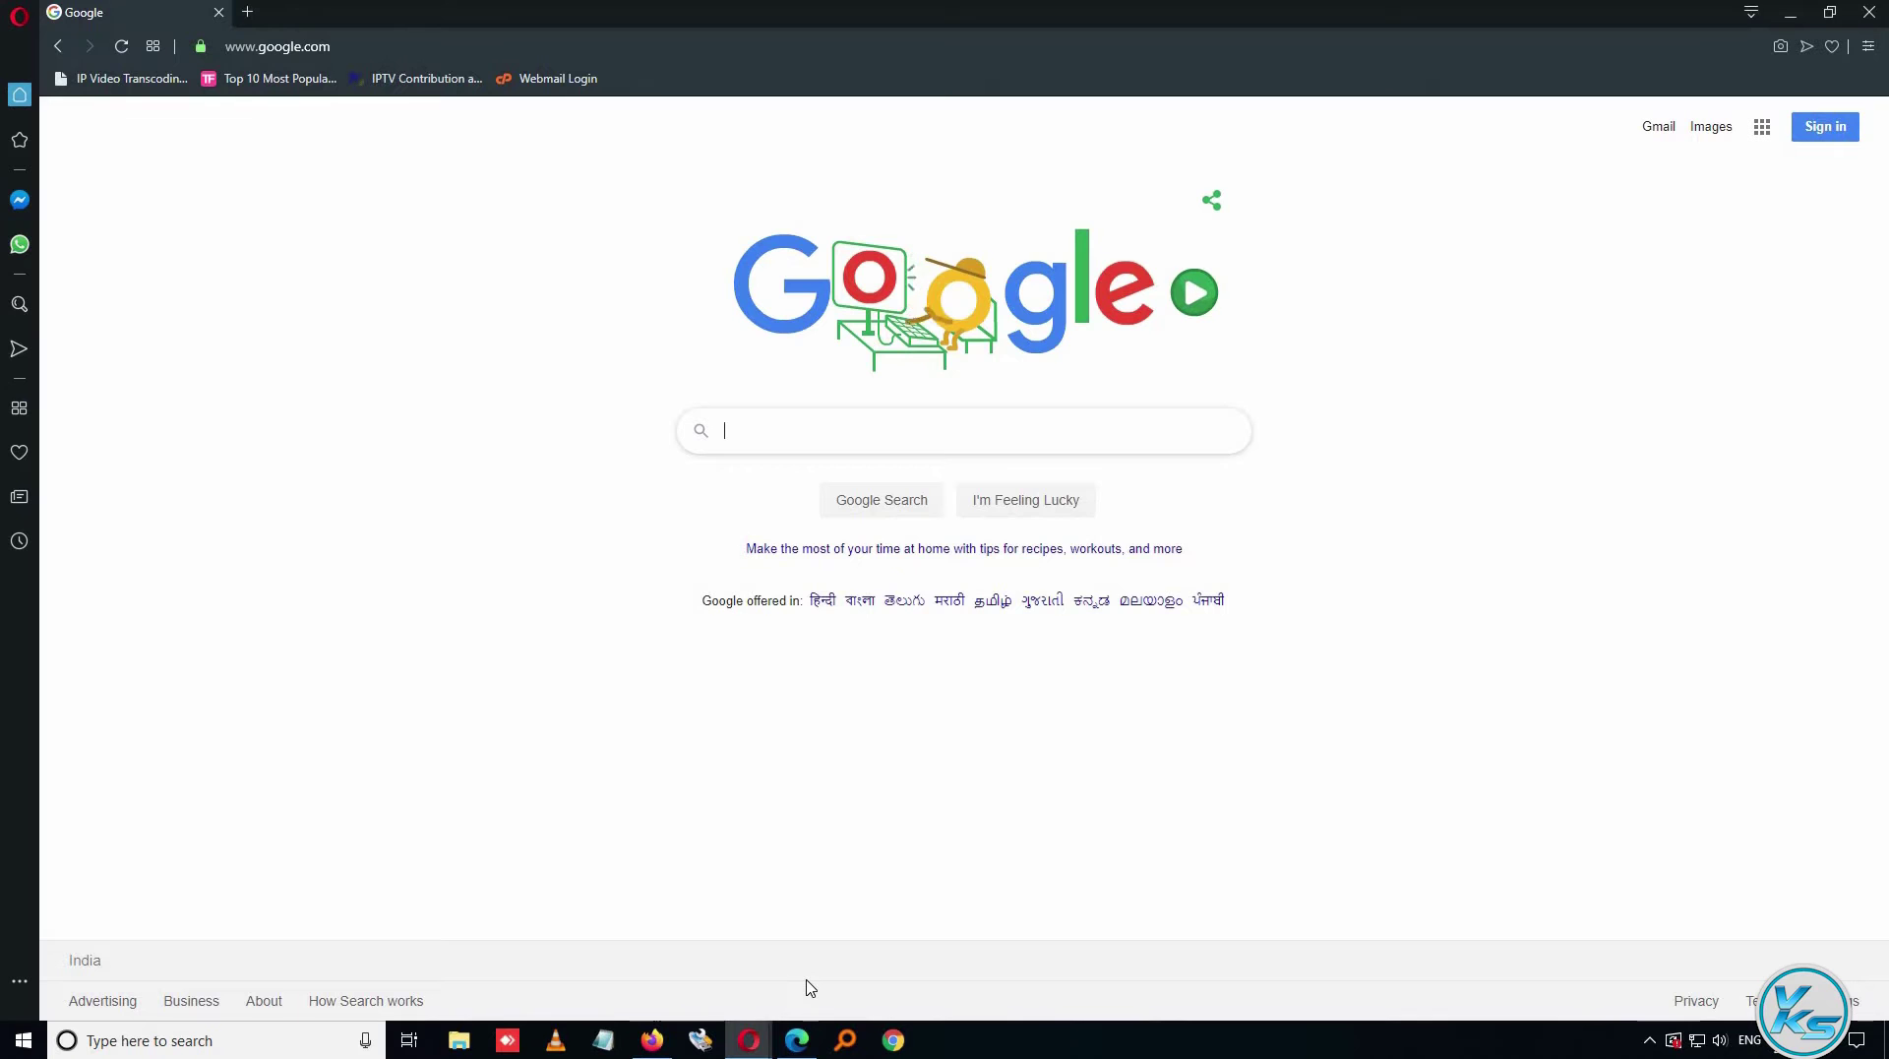
# Search Google for 'openscad' and open the OpenSCAD - The Programmers Solid 3D CAD Modeller result
pyautogui.write('opensc')
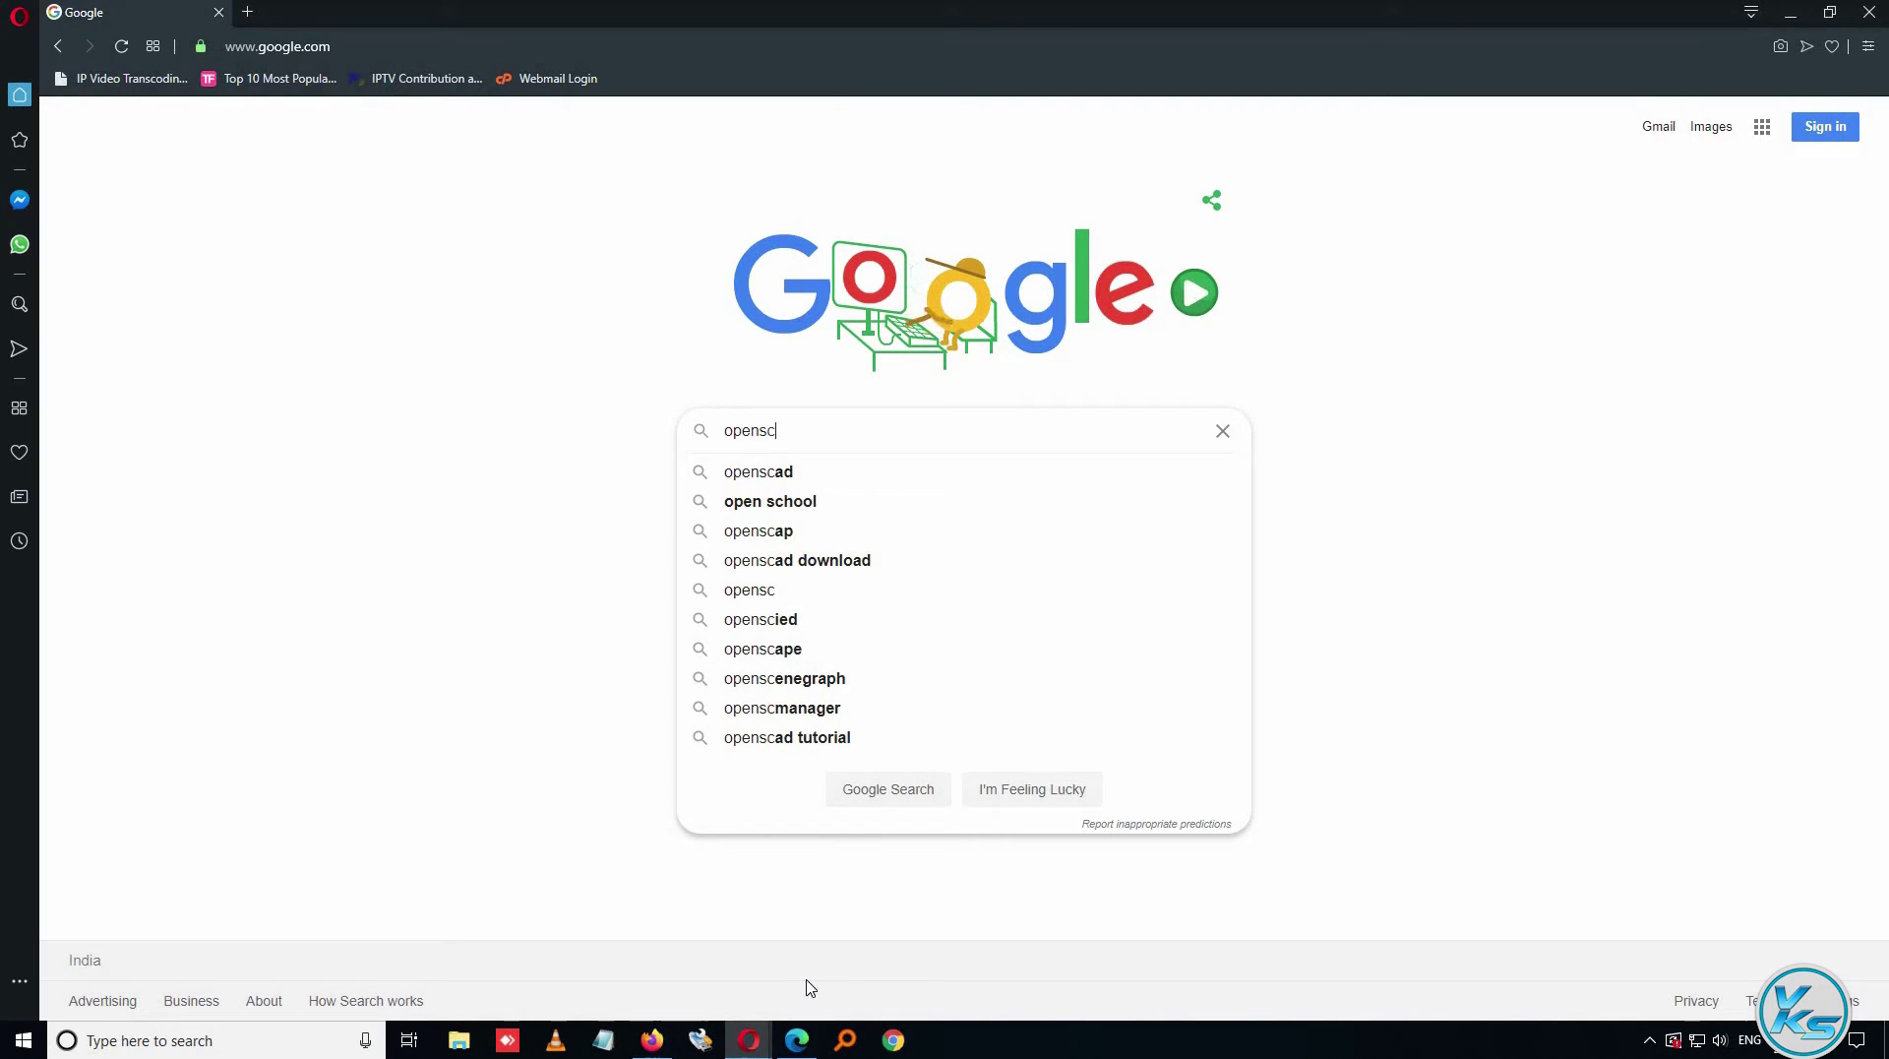
pyautogui.write('ad')
pyautogui.press('Return')
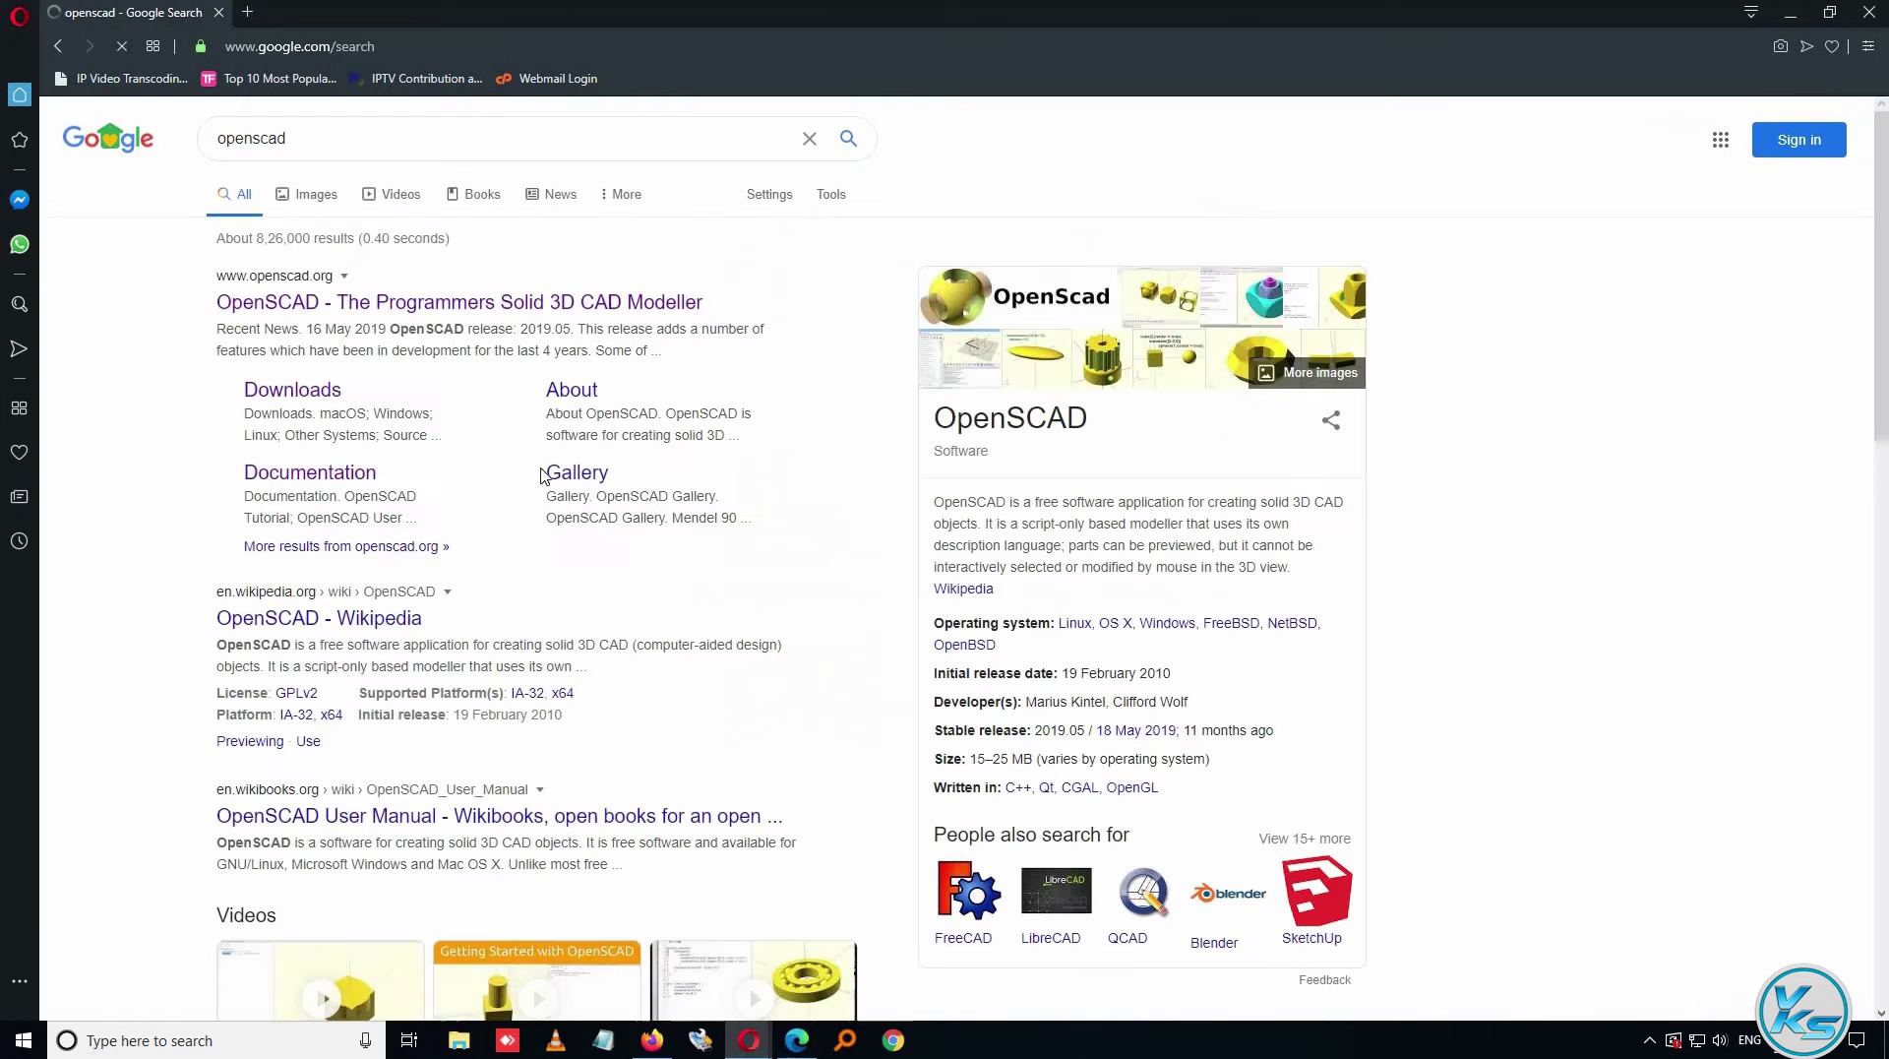
pyautogui.click(474, 305)
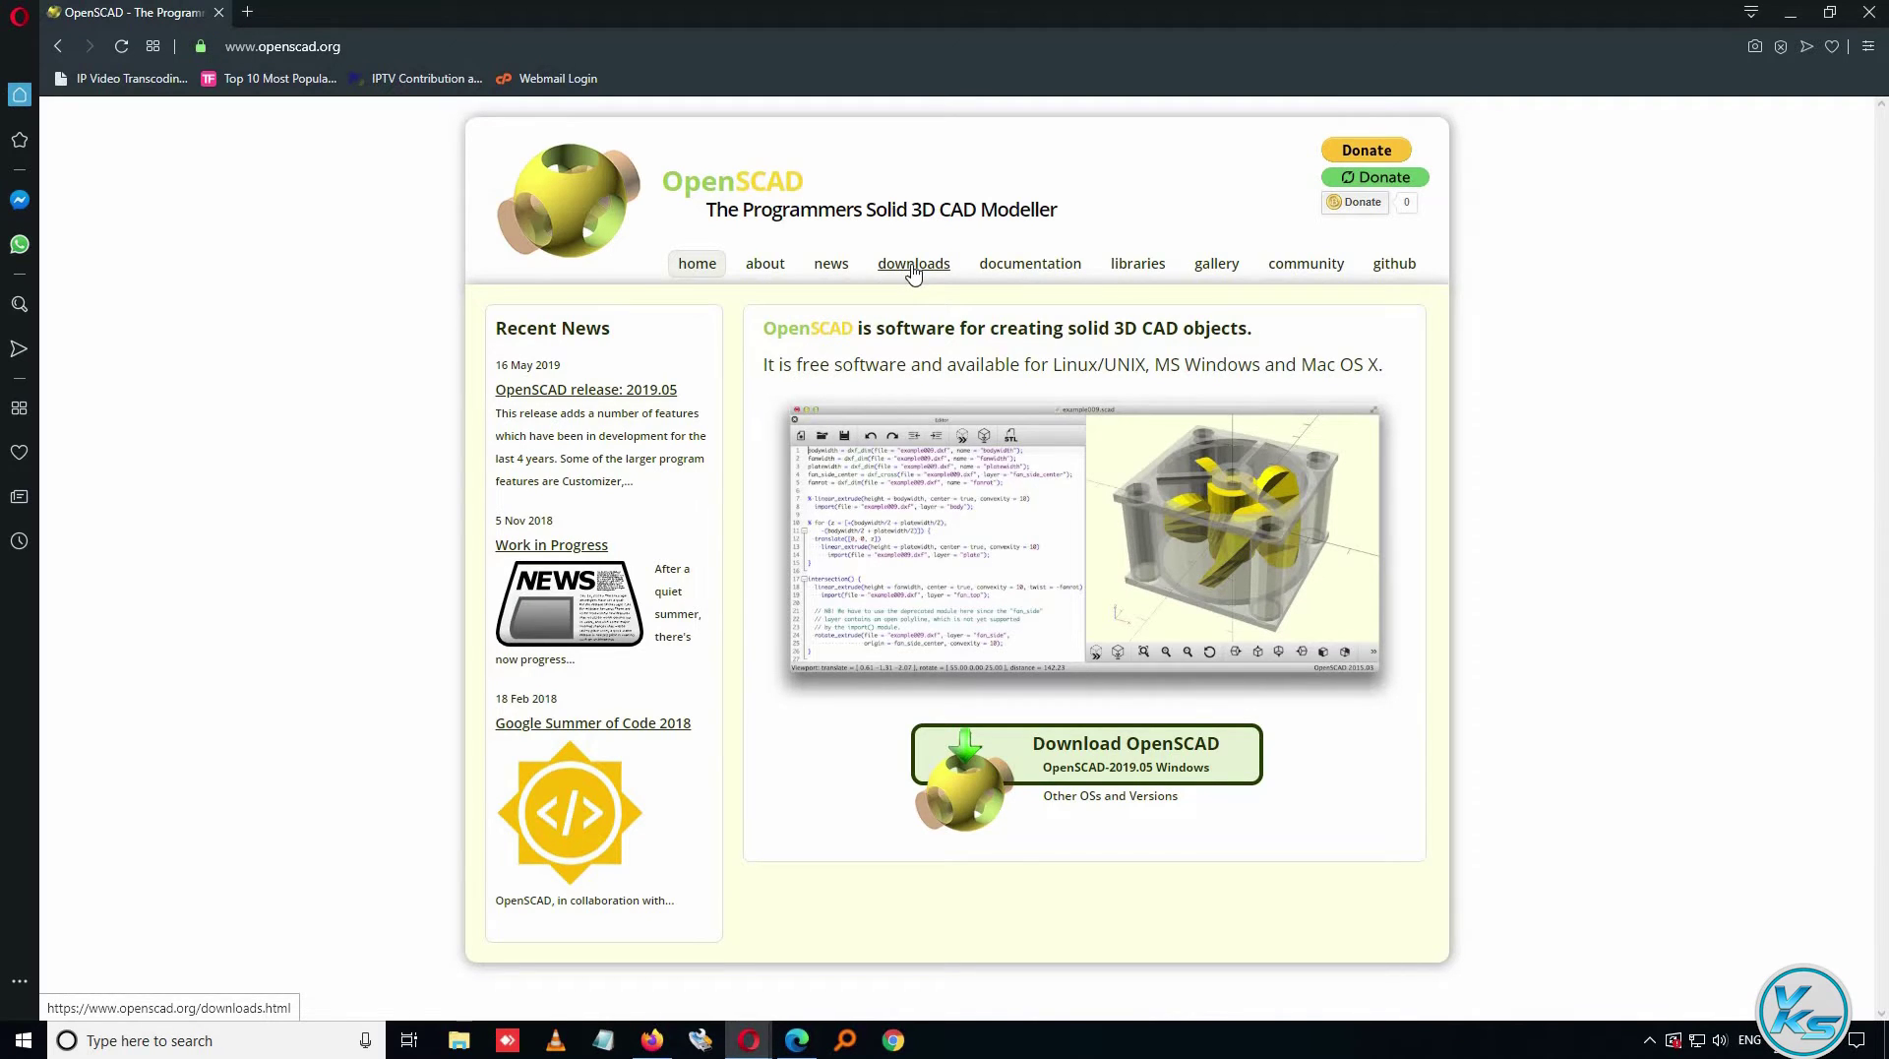
# View the Windows 2019.05 installers on the OpenSCAD downloads page, then minimise Opera
pyautogui.click(913, 266)
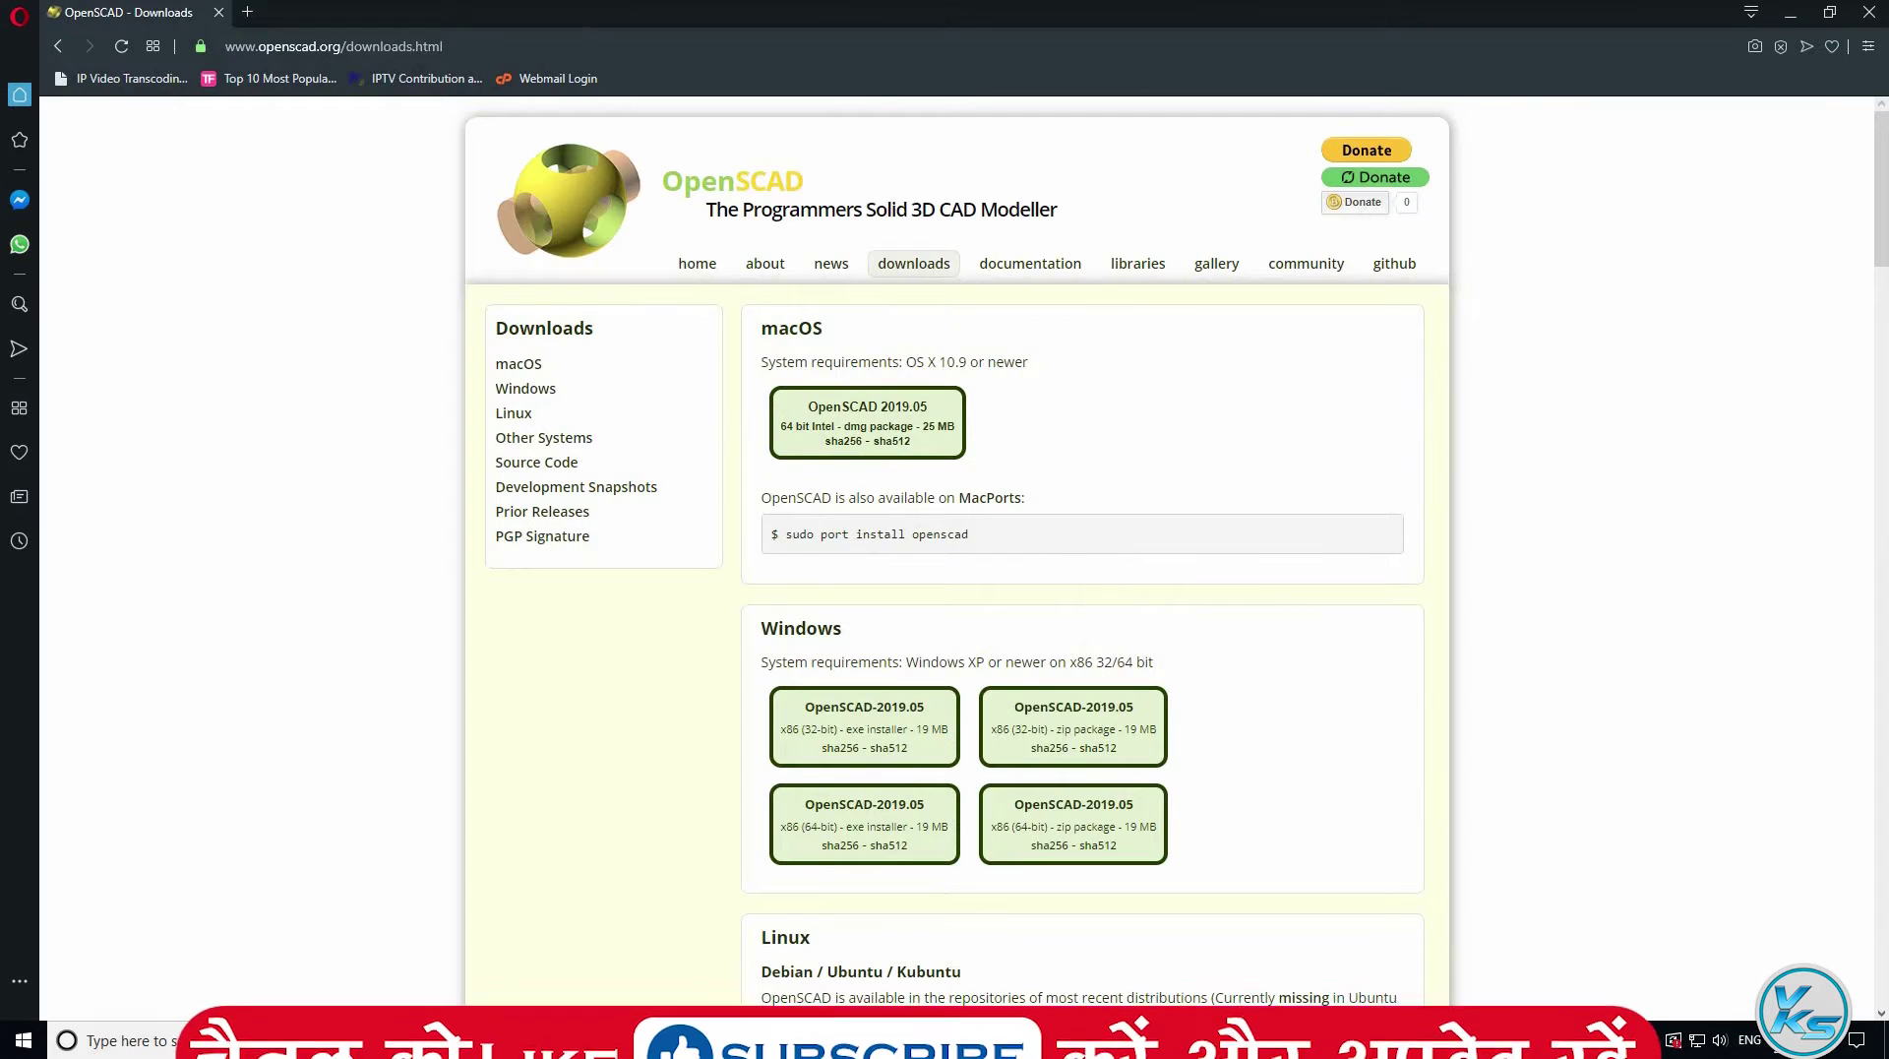
pyautogui.click(571, 46)
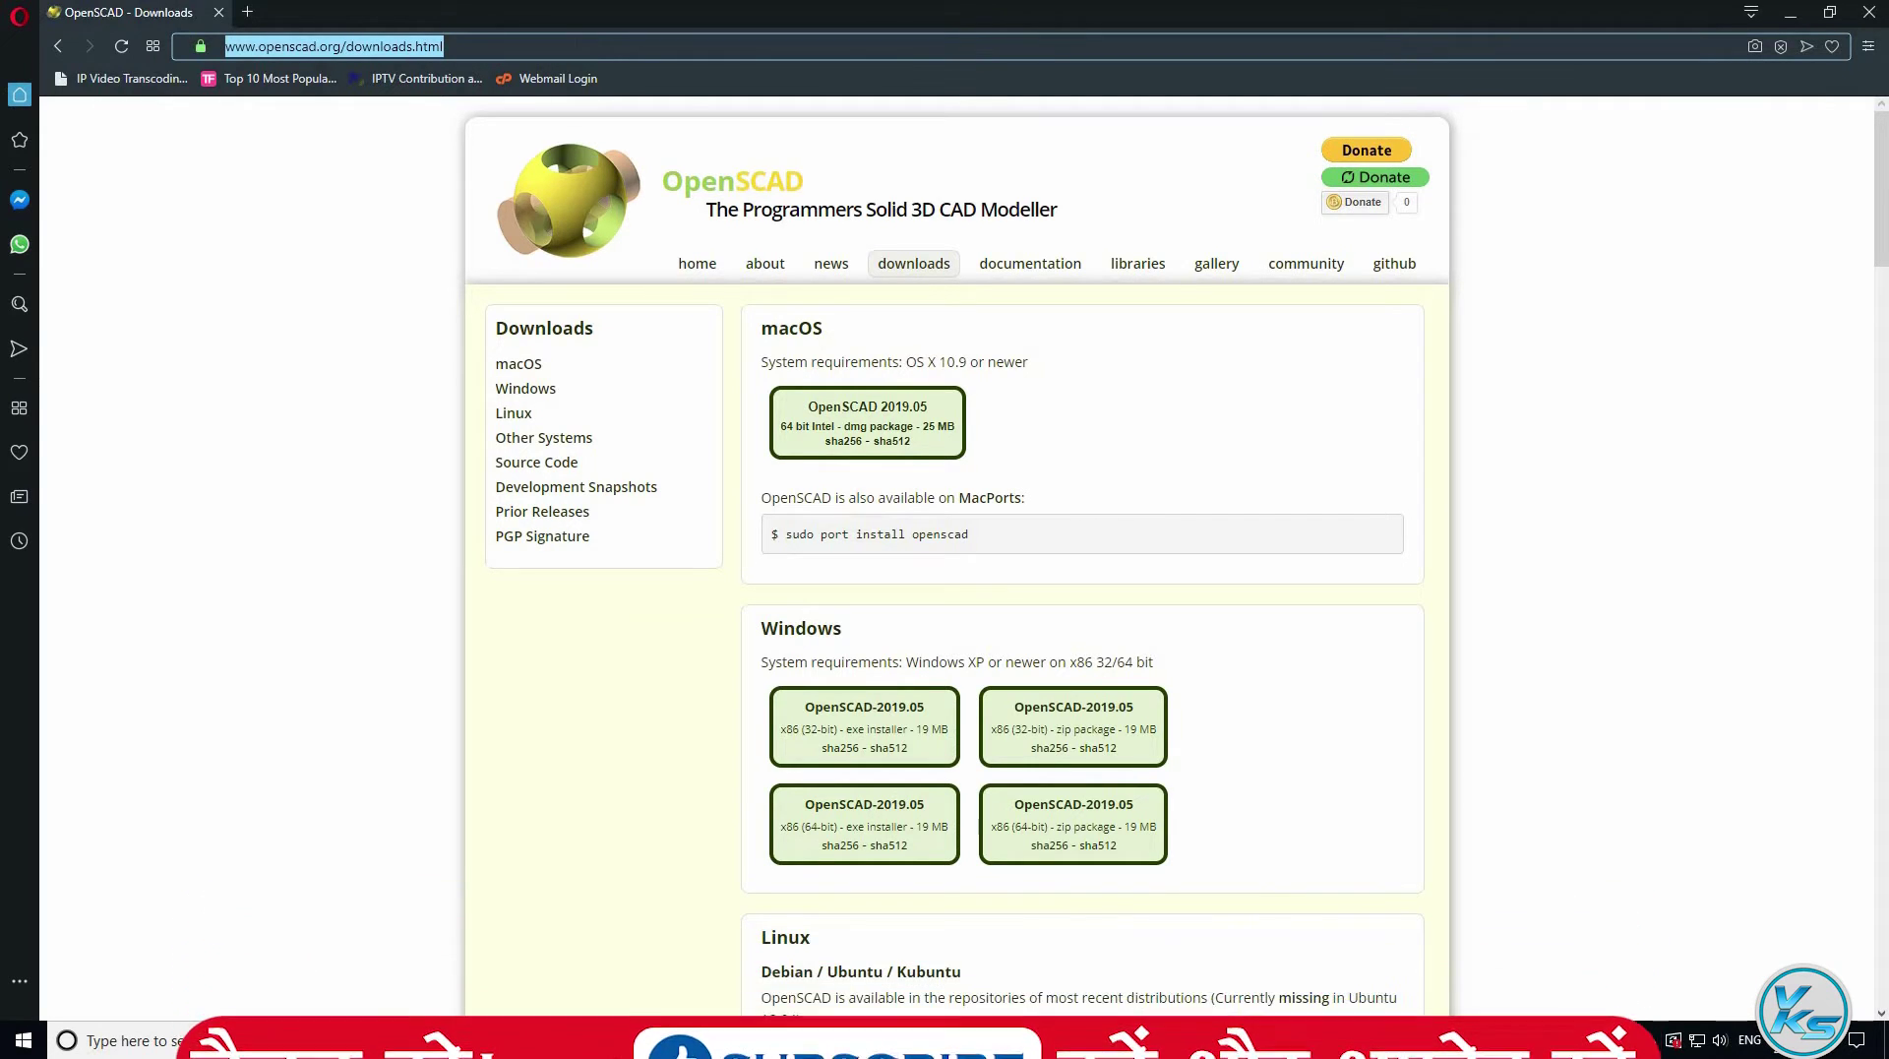
pyautogui.scroll(-1, 835, 357)
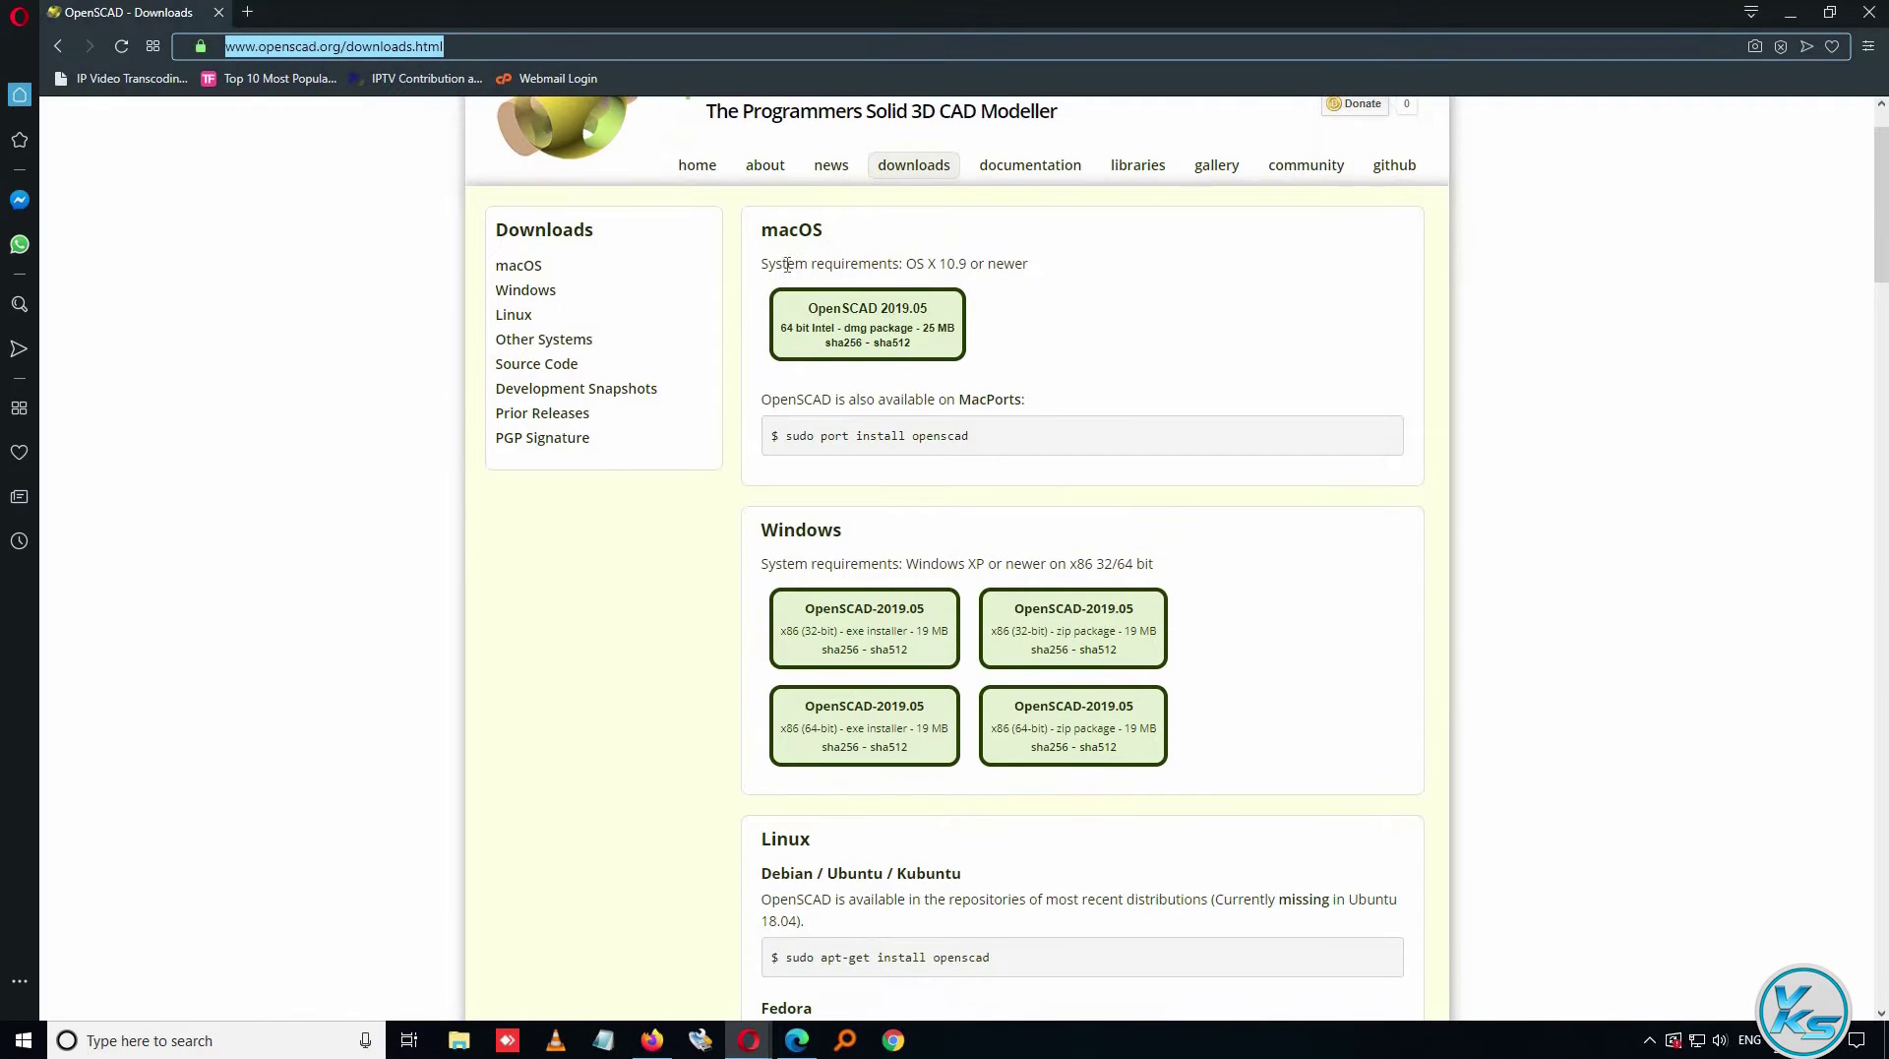
pyautogui.scroll(-1, 919, 686)
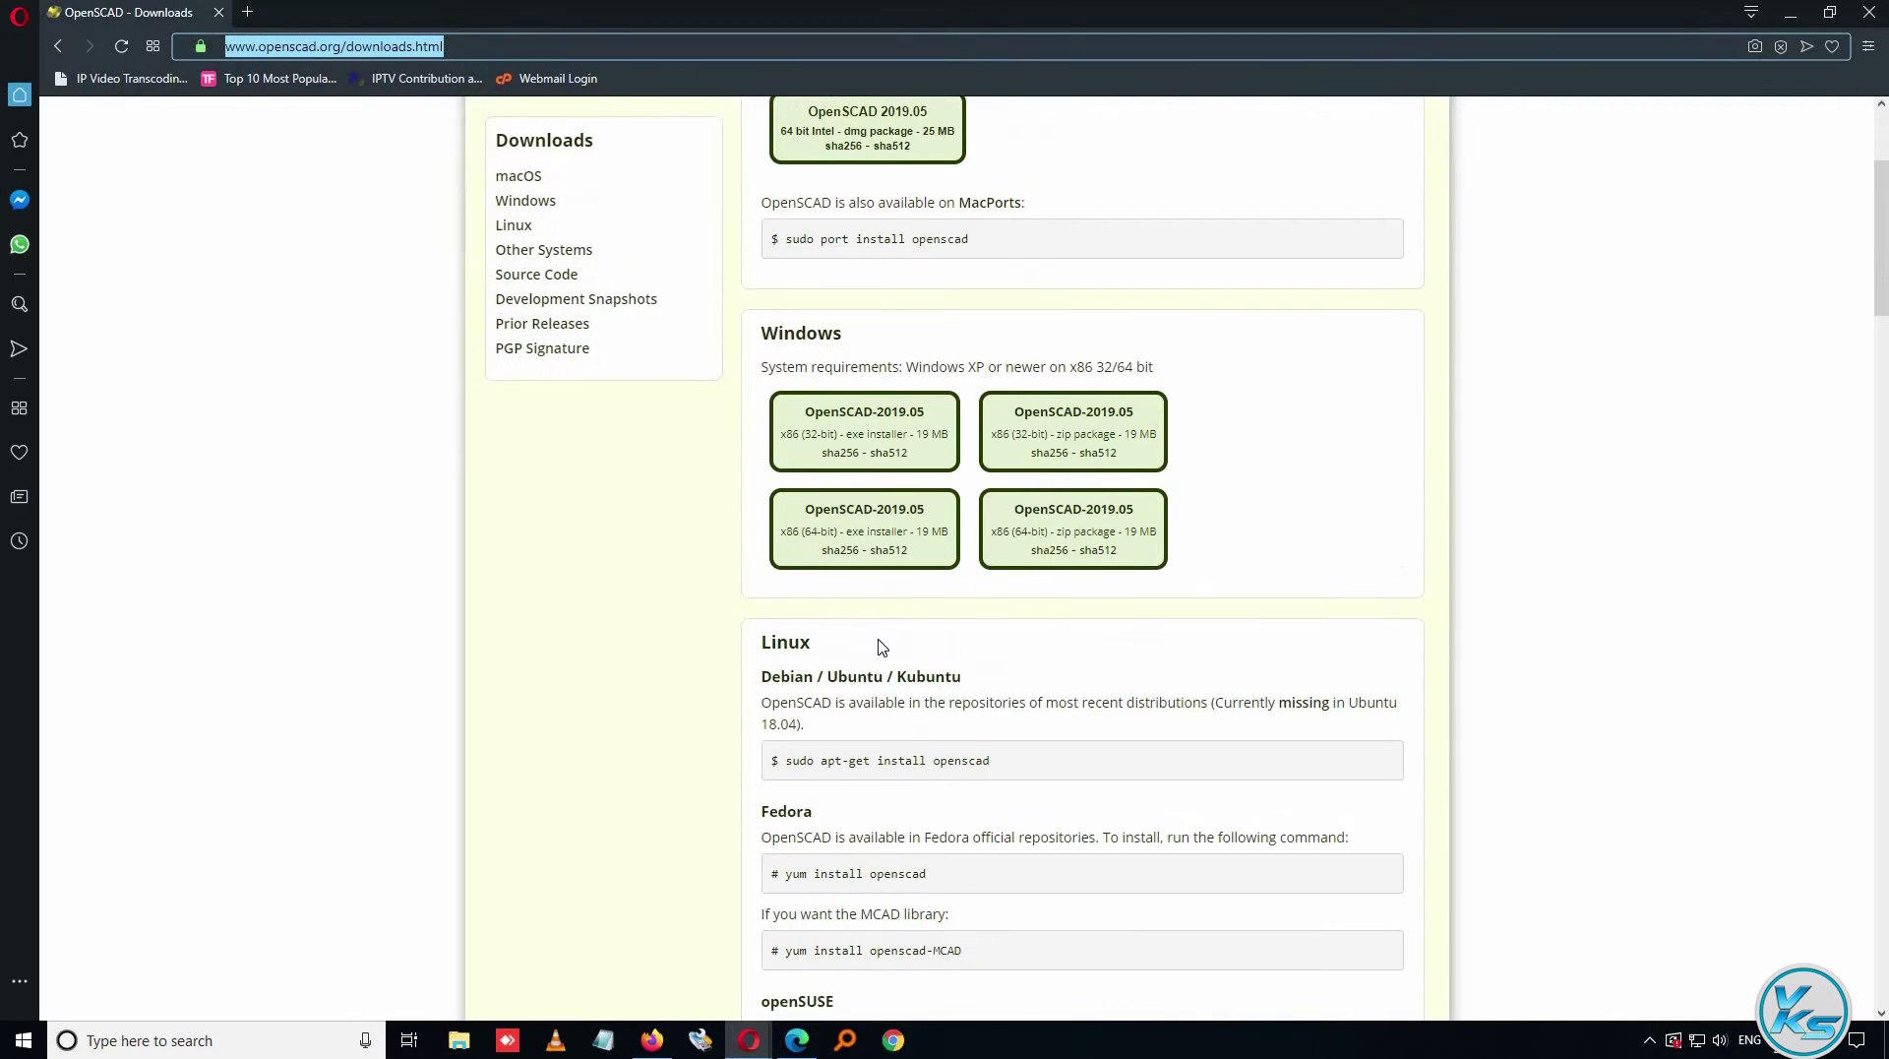
pyautogui.scroll(1, 788, 482)
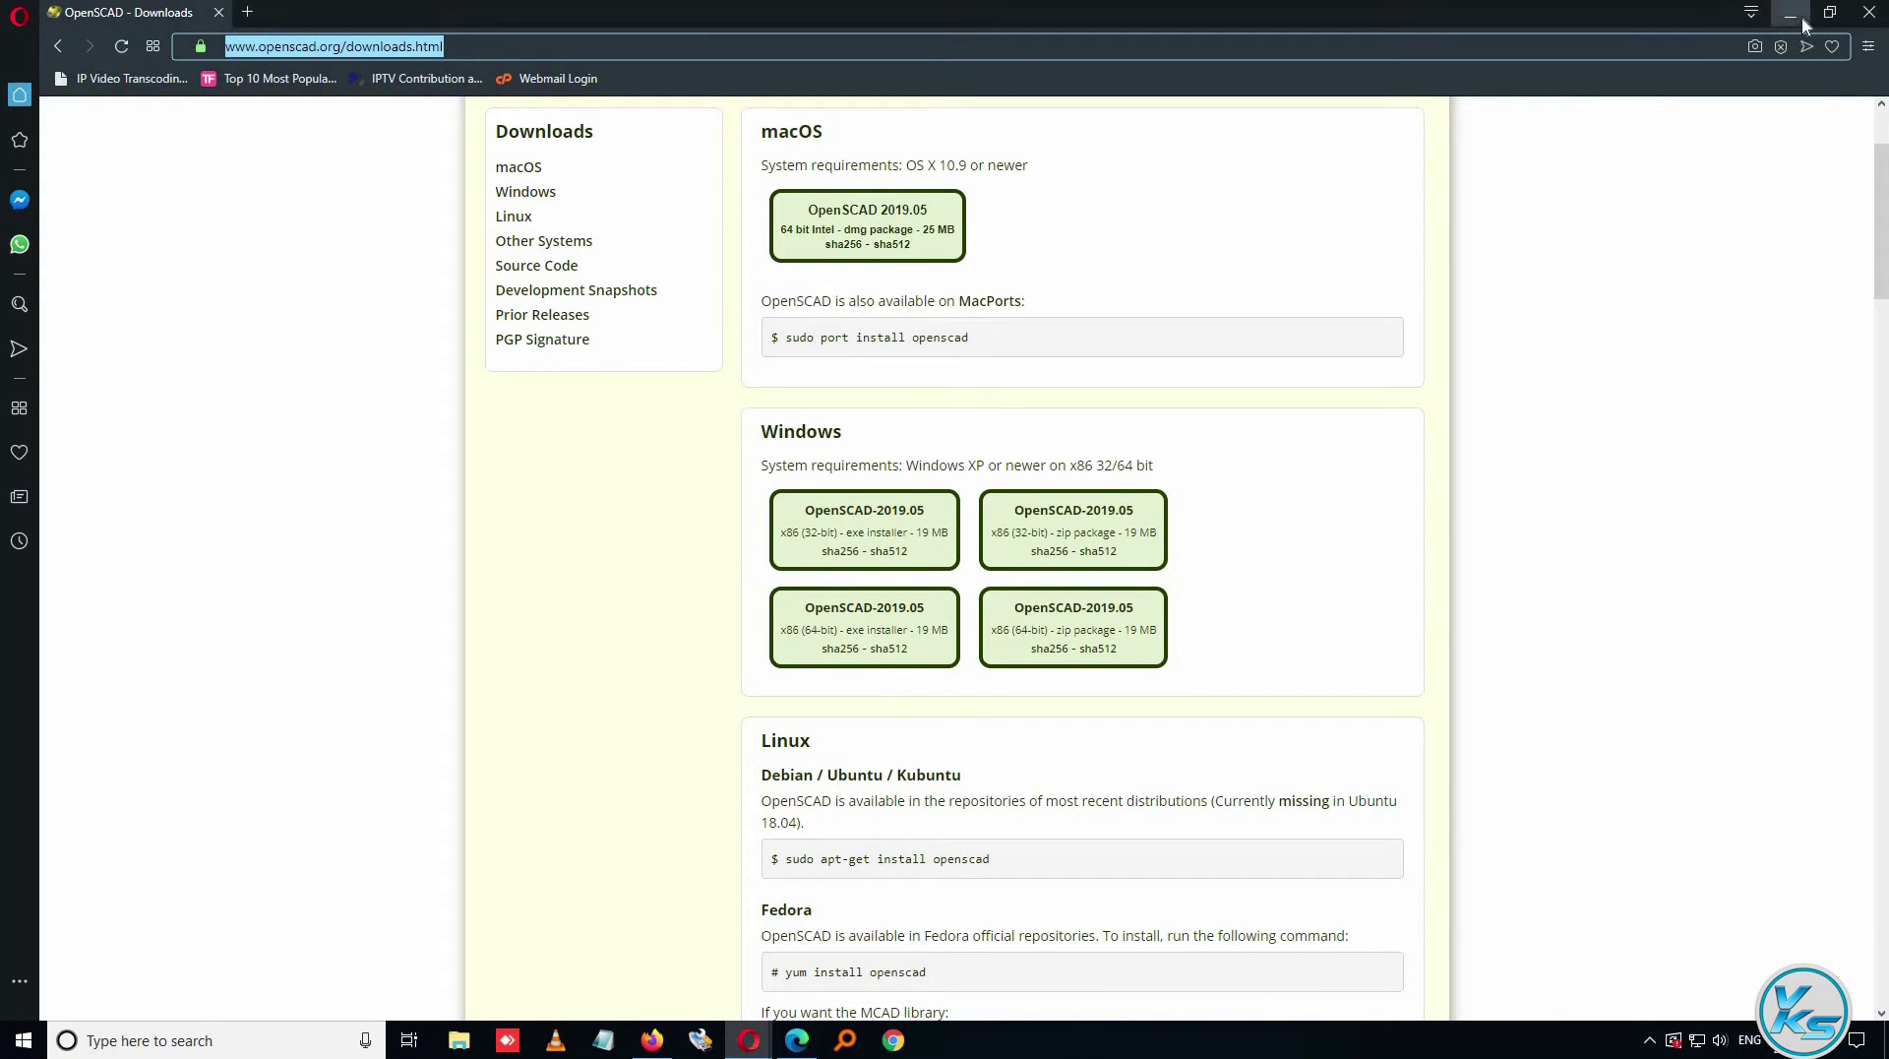
pyautogui.click(1803, 16)
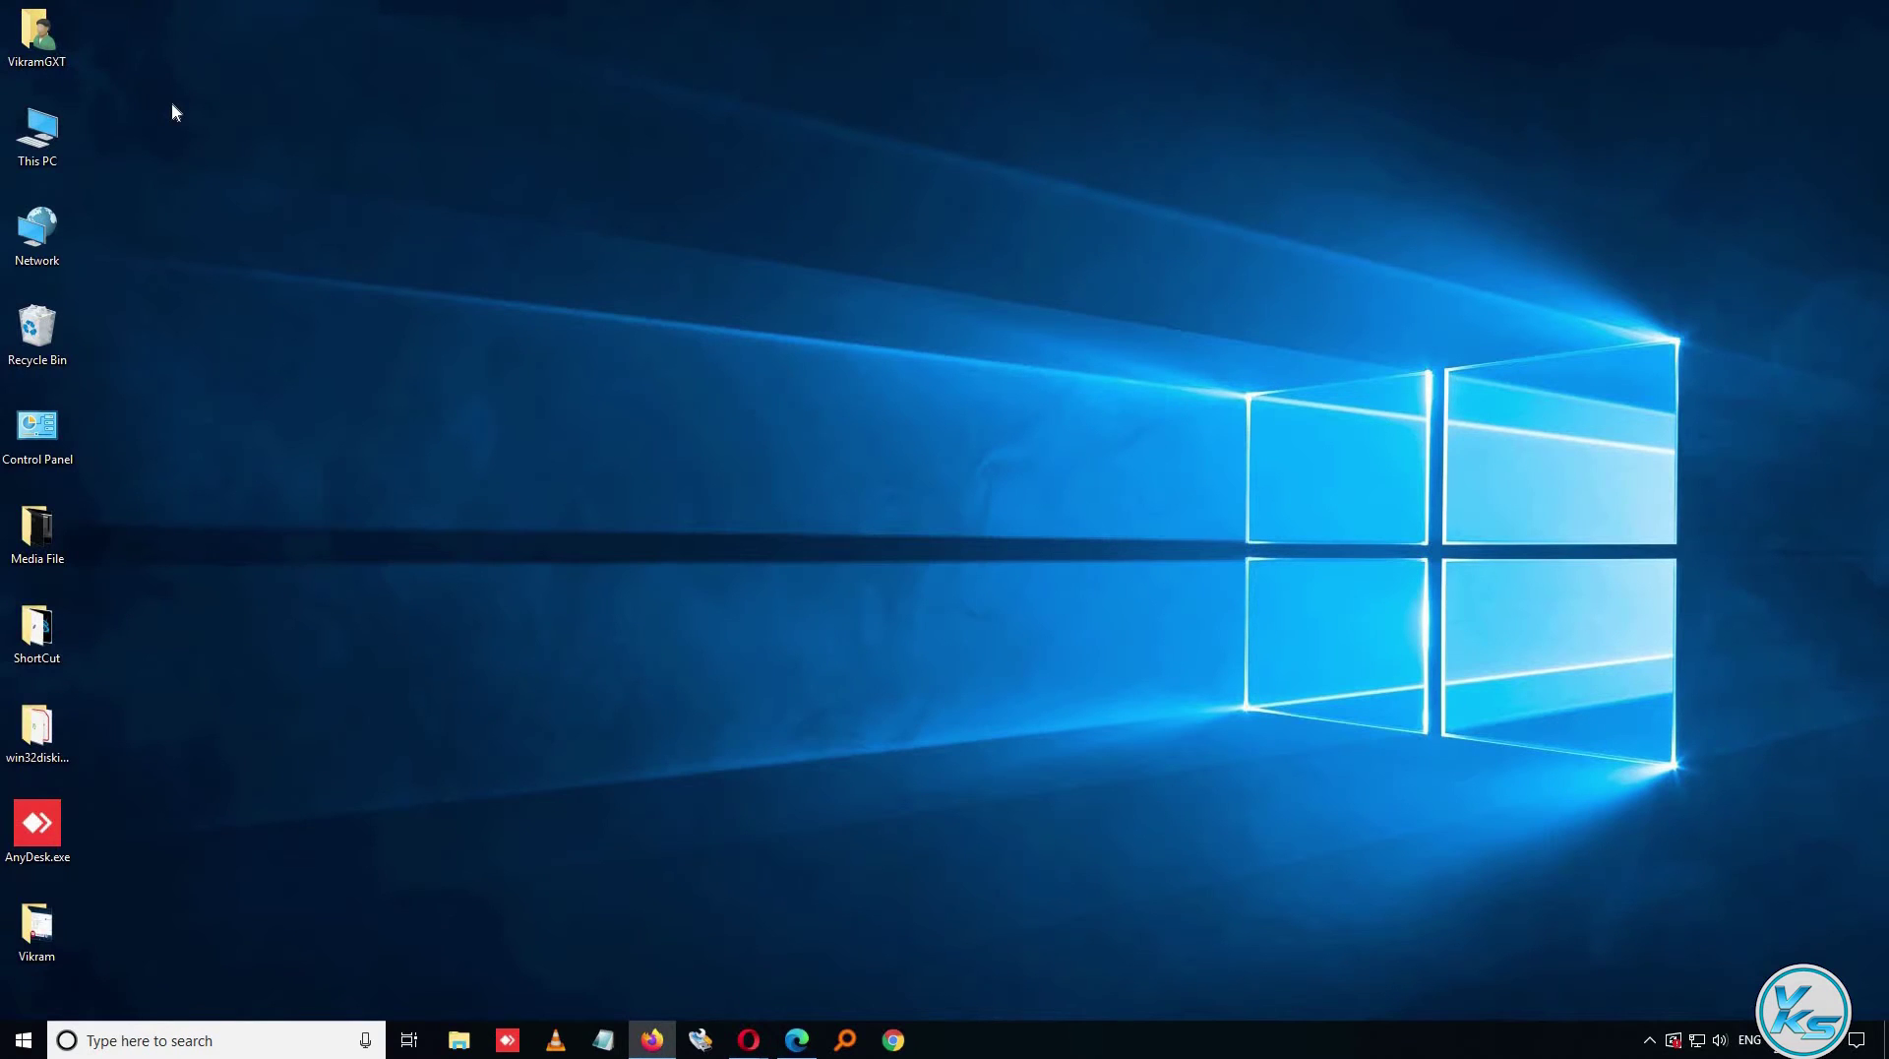
pyautogui.rightClick(36, 131)
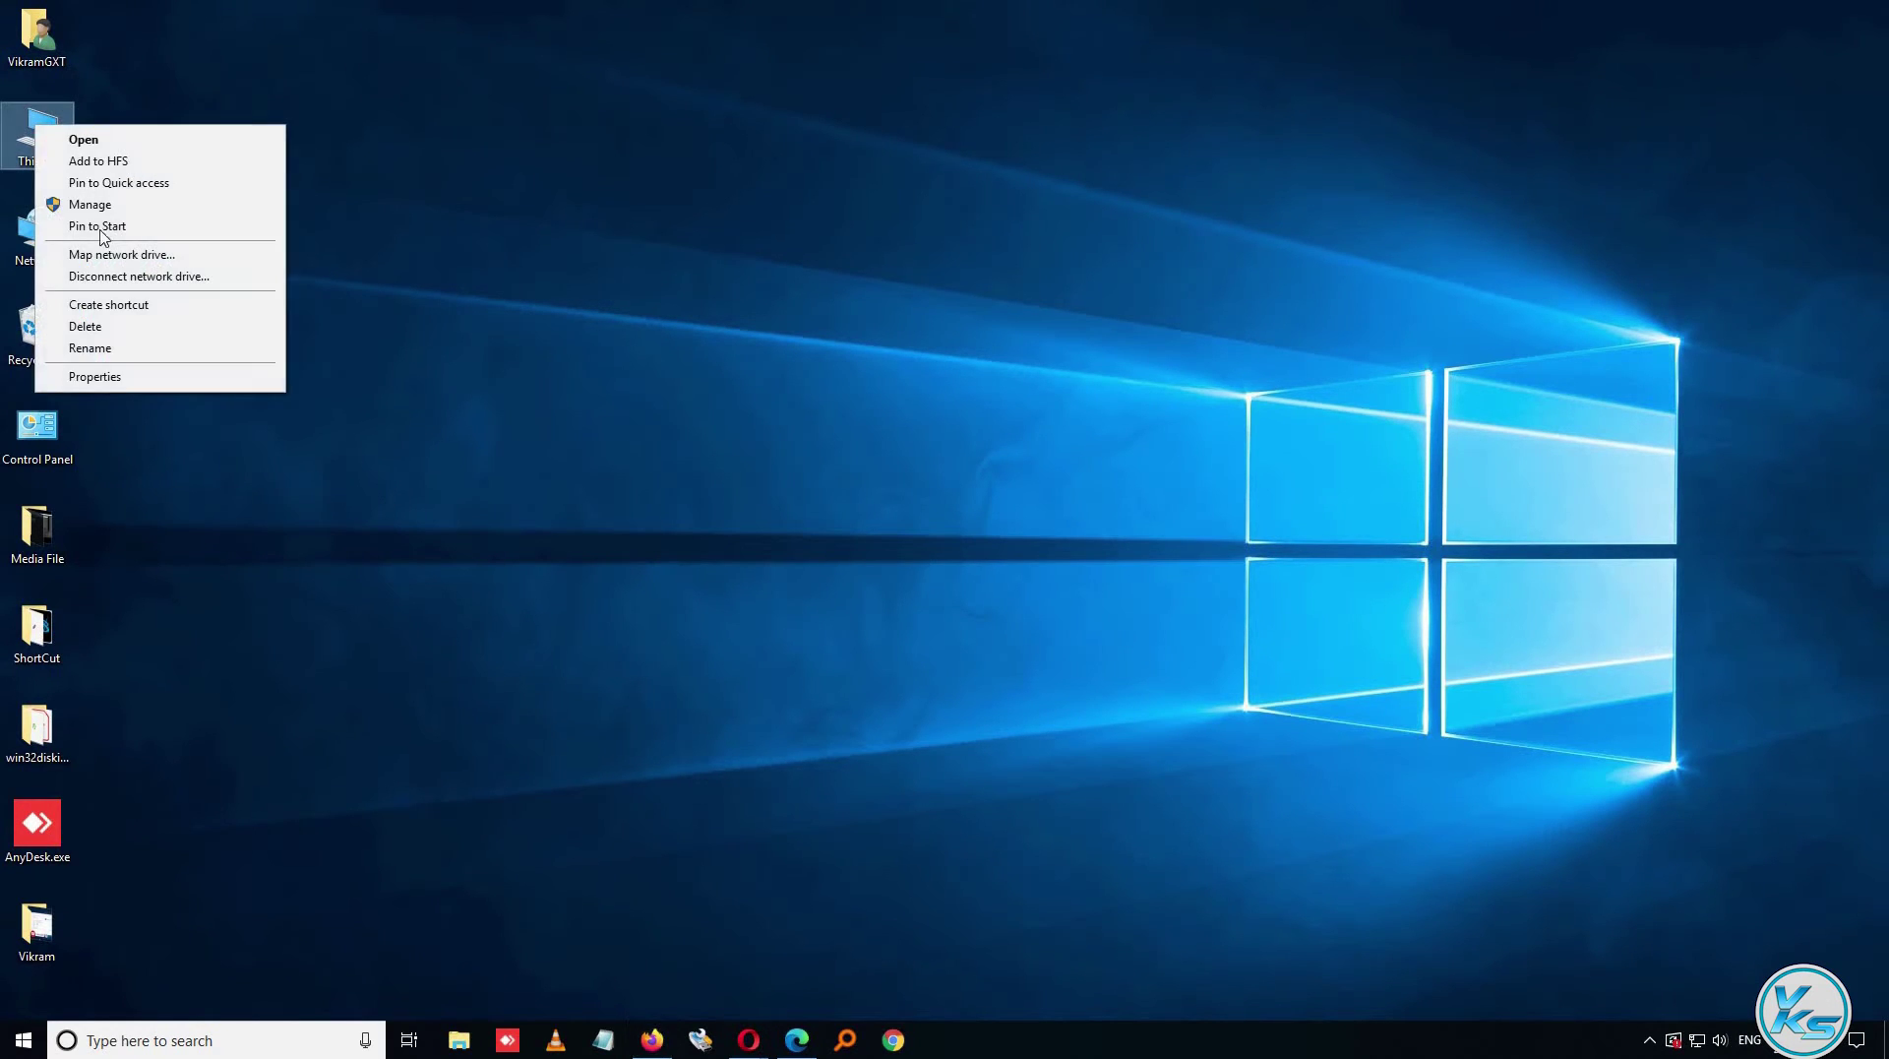
pyautogui.click(139, 378)
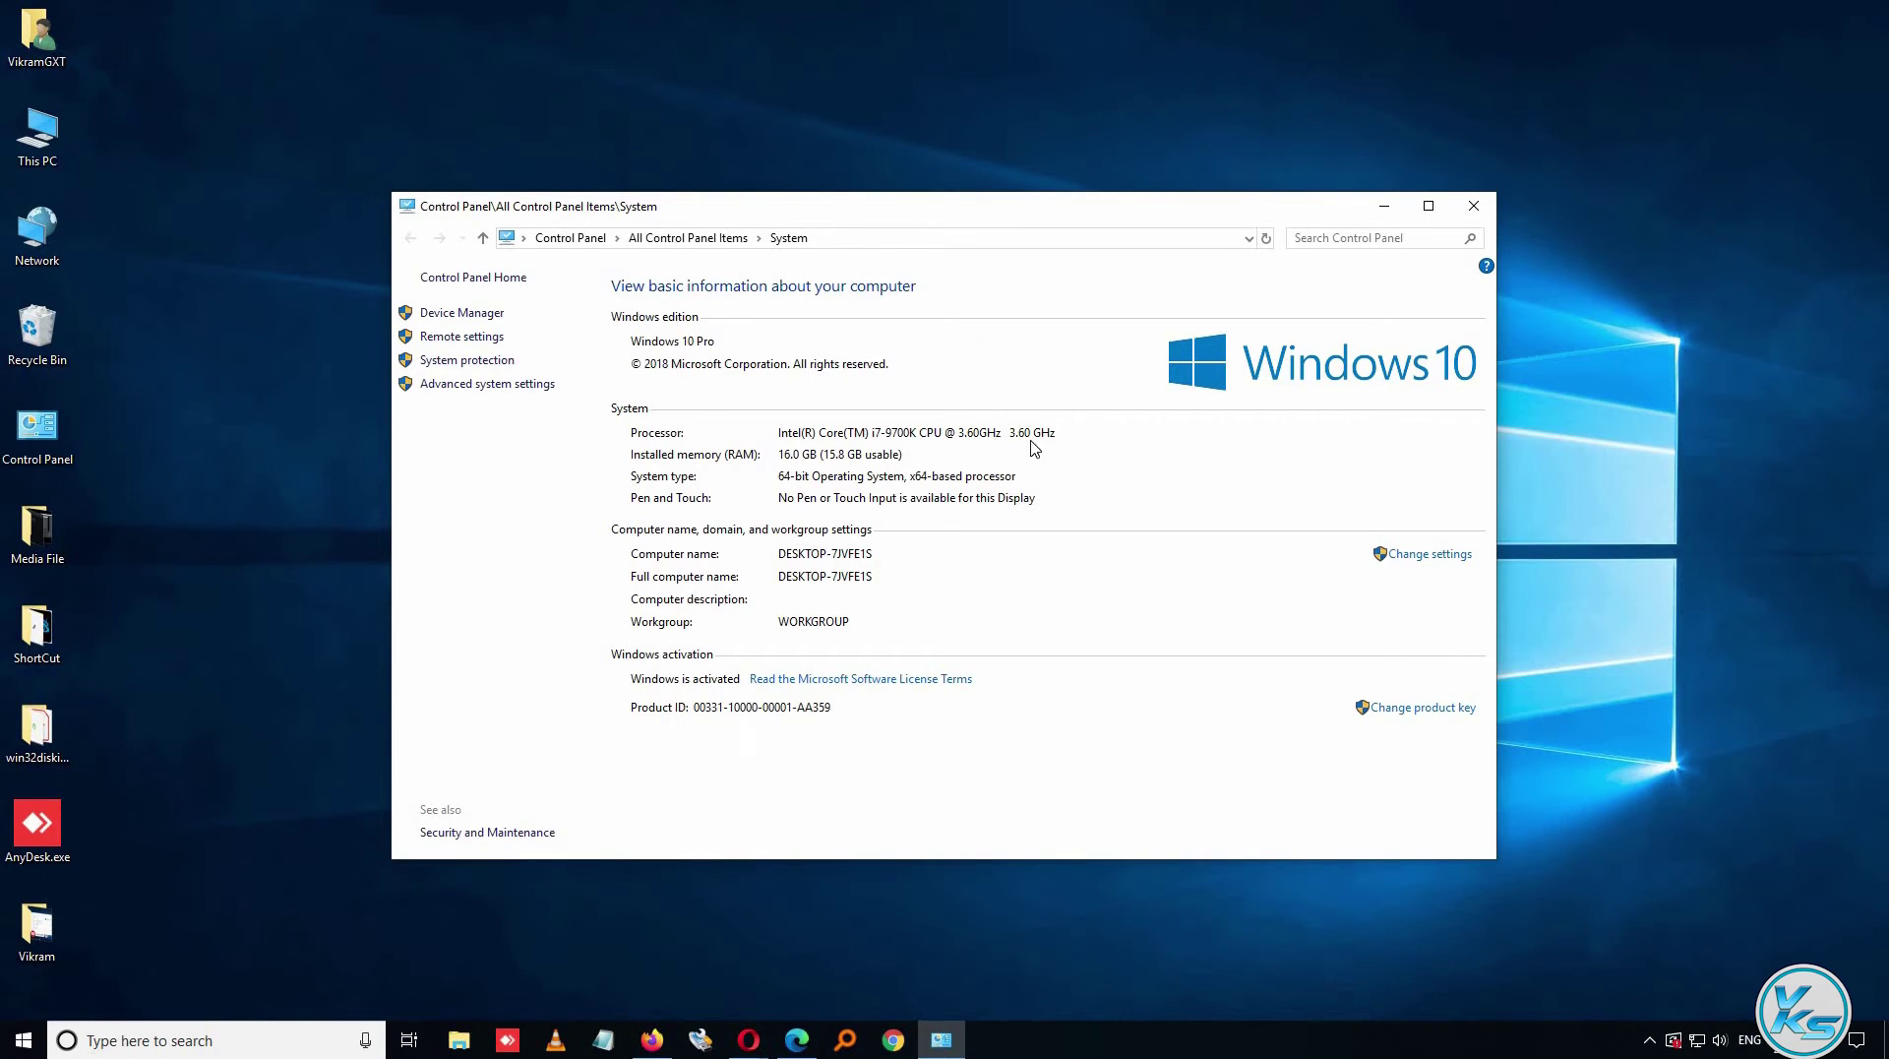
pyautogui.click(1472, 207)
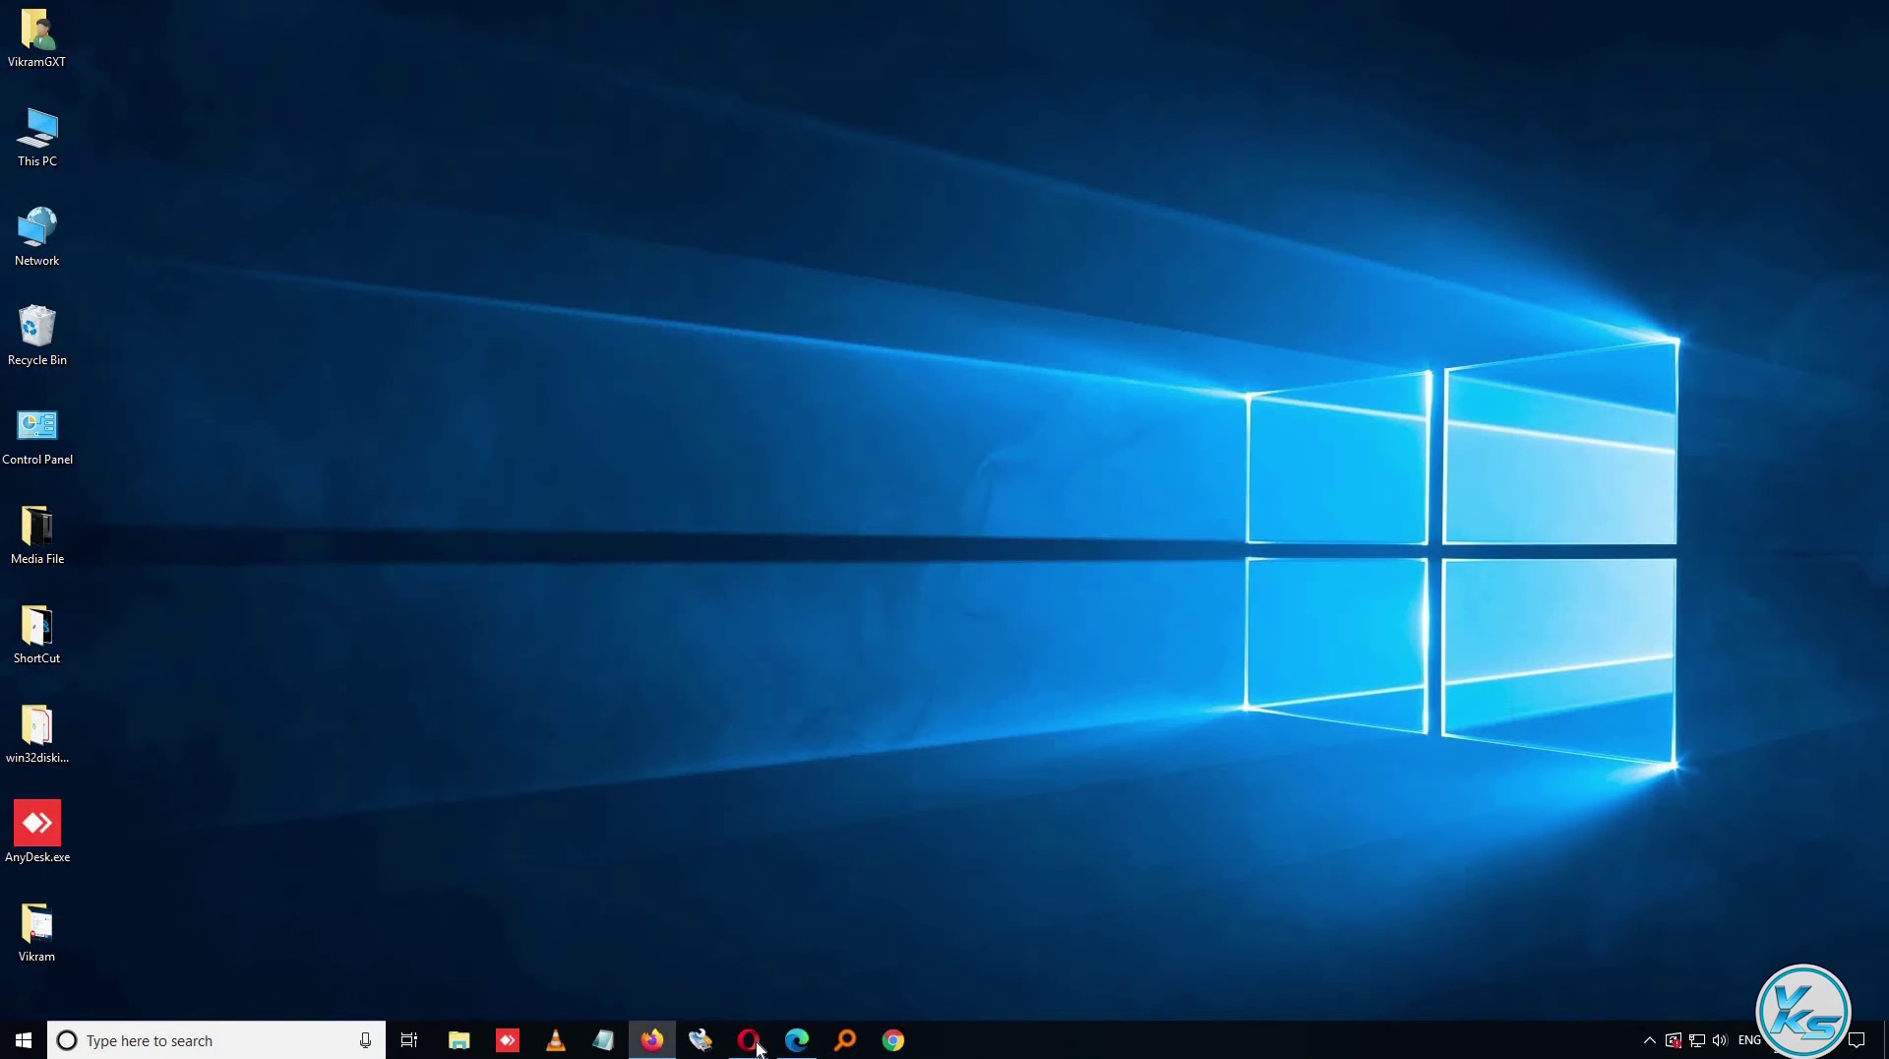
# Save the 64-bit OpenSCAD-2019.05-x86-64-Installer.exe from the downloads page to the Desktop
pyautogui.moveTo(748, 1039)
pyautogui.click(851, 949)
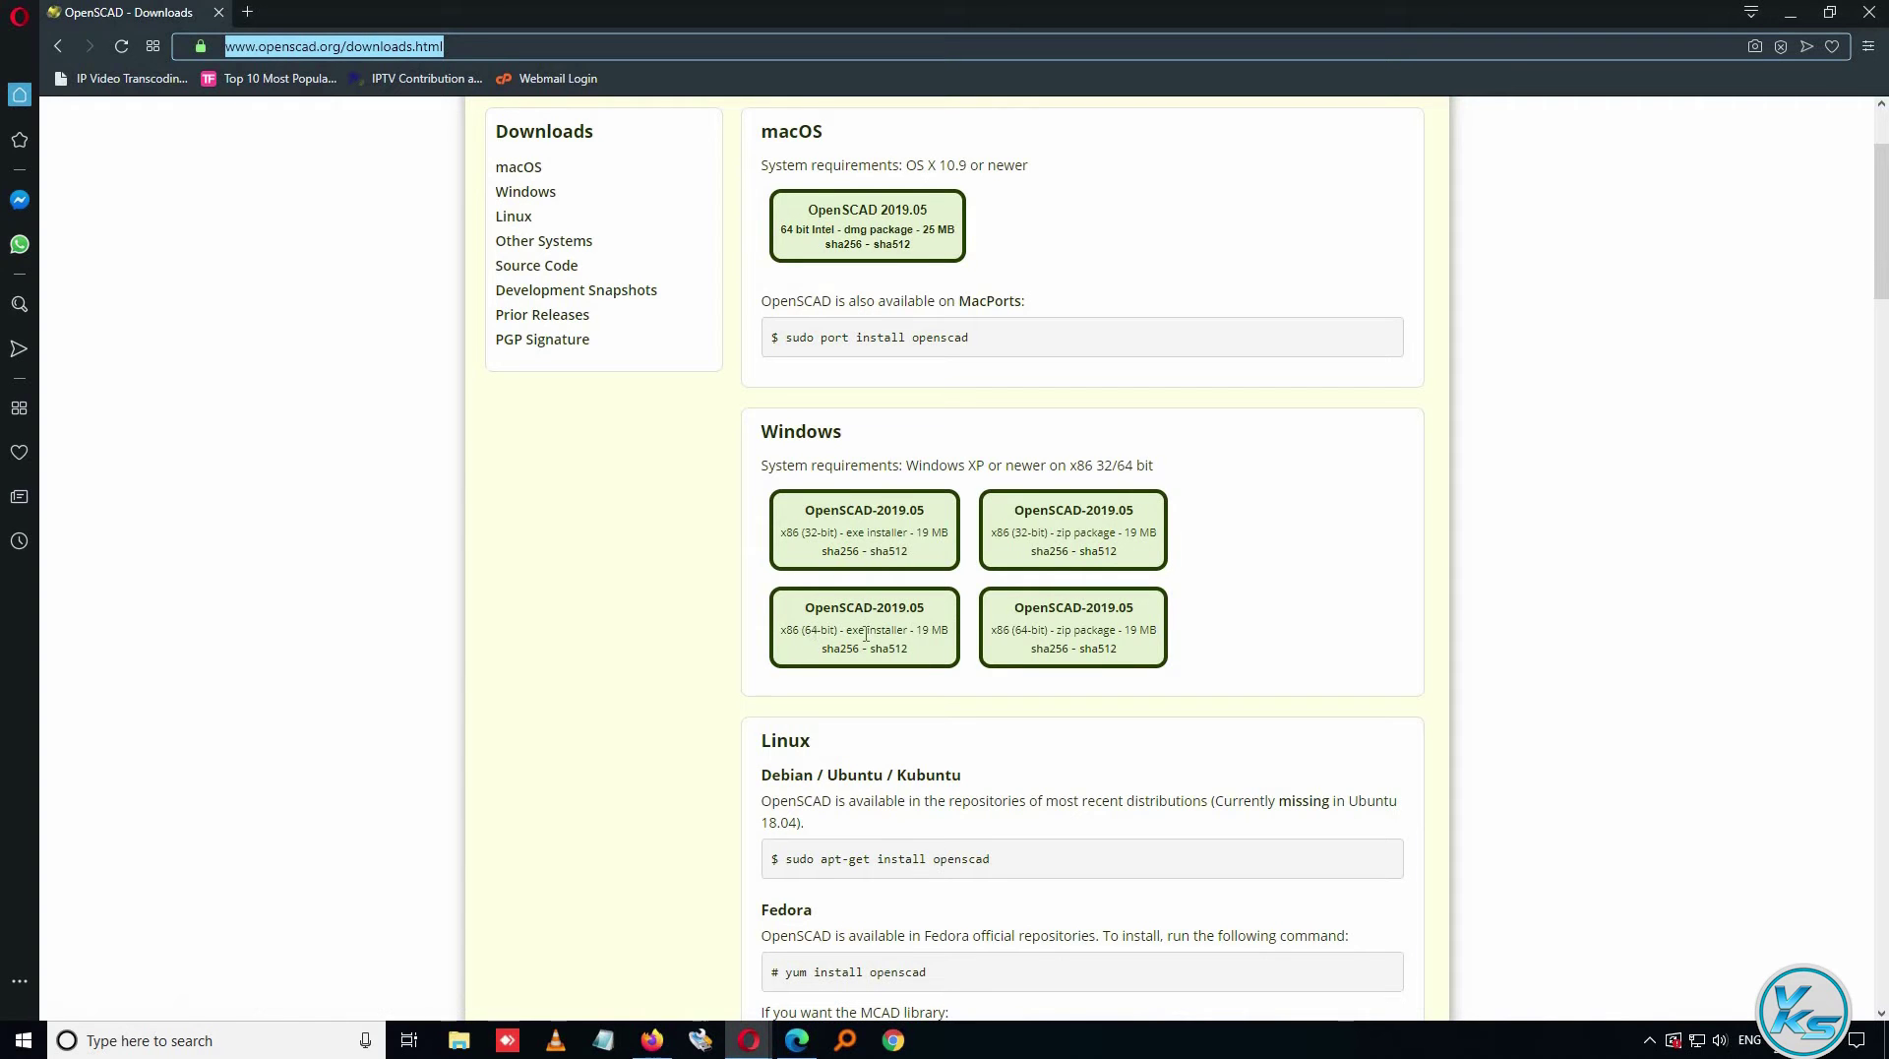
pyautogui.click(854, 618)
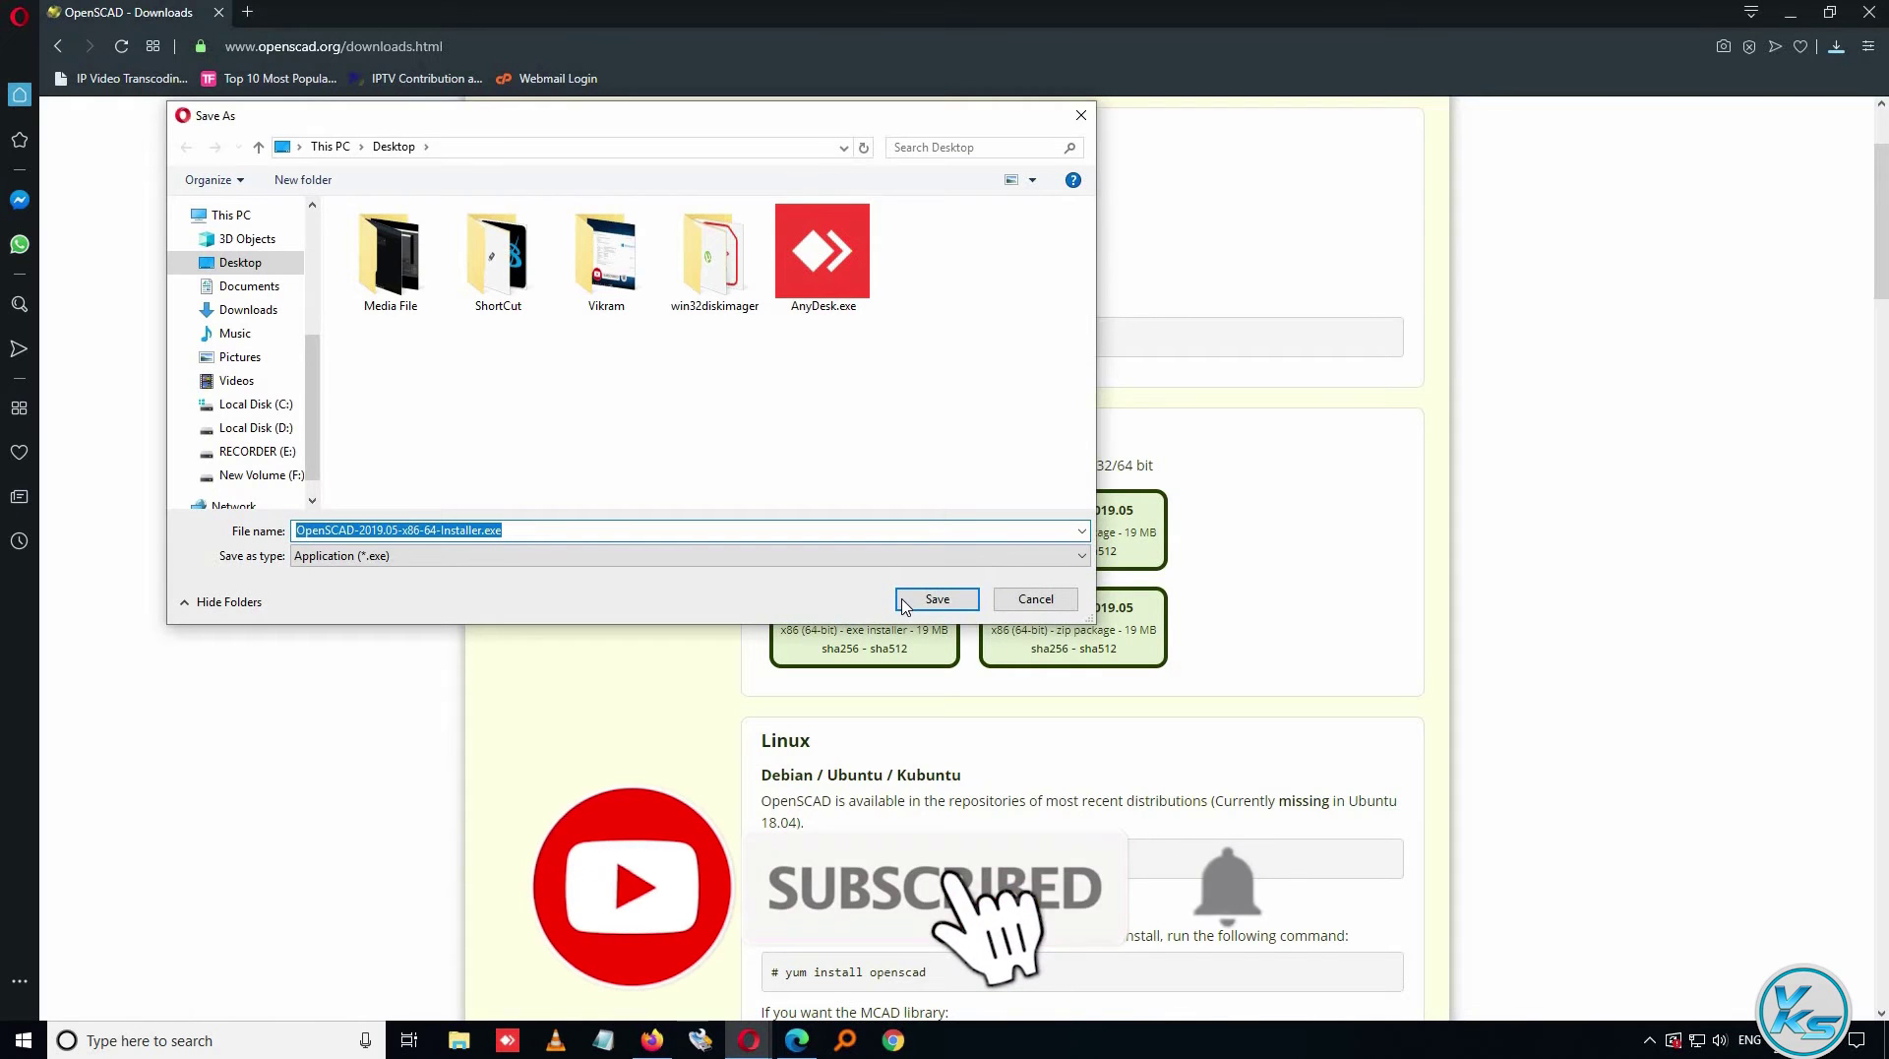
pyautogui.click(905, 601)
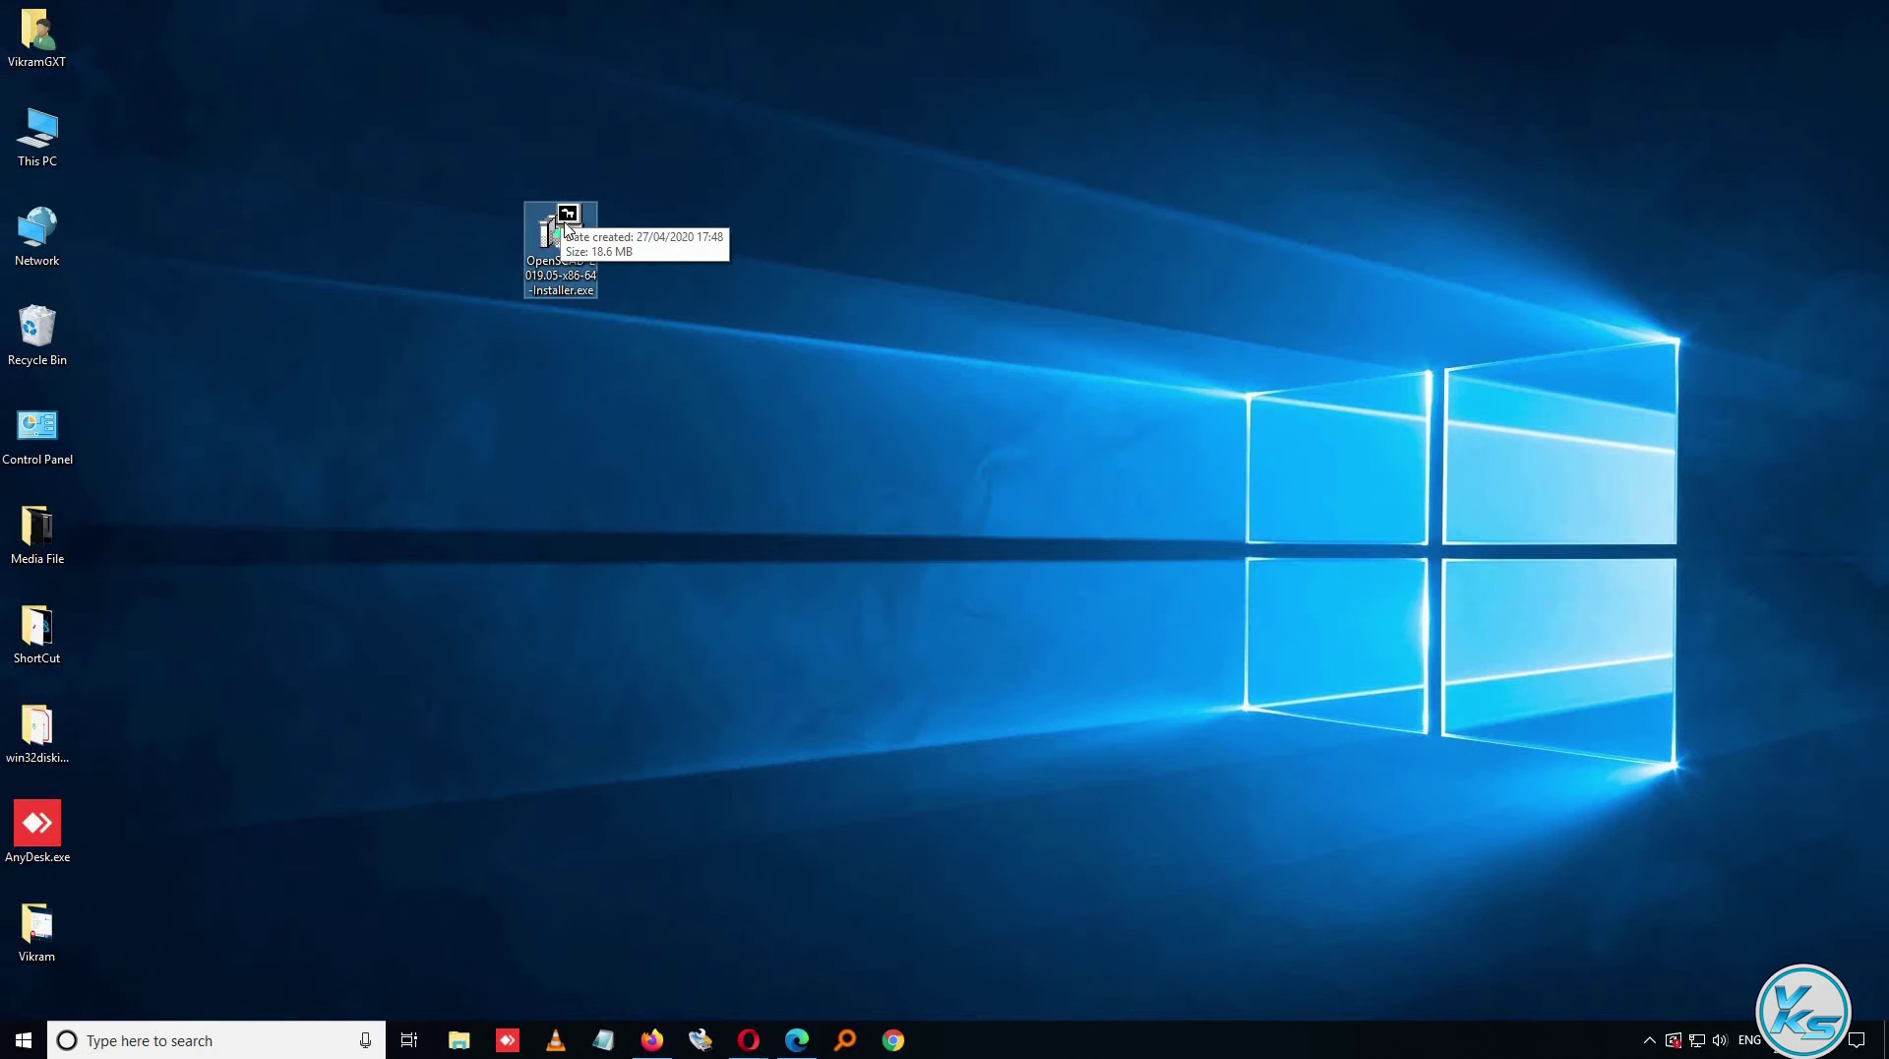
# Tick Unblock in the installer file's Properties, apply it and close the window
pyautogui.rightClick(560, 230)
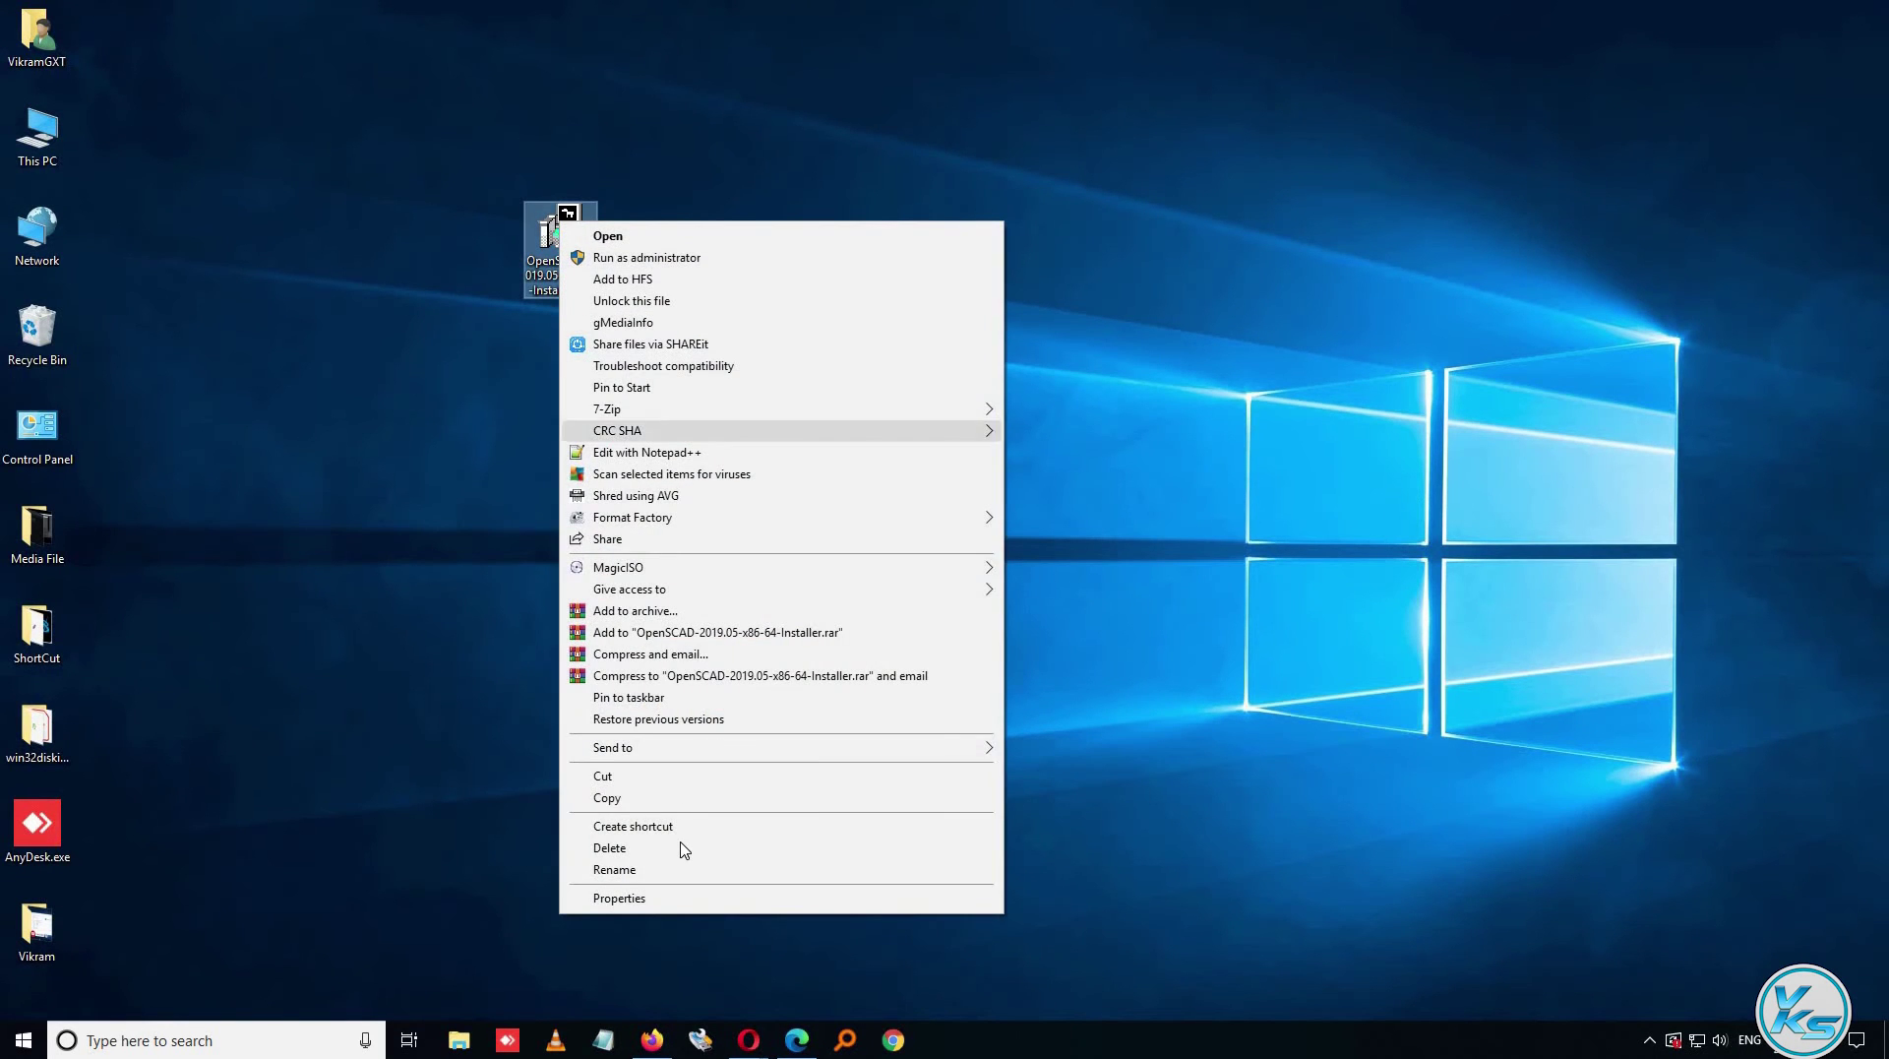
pyautogui.click(660, 898)
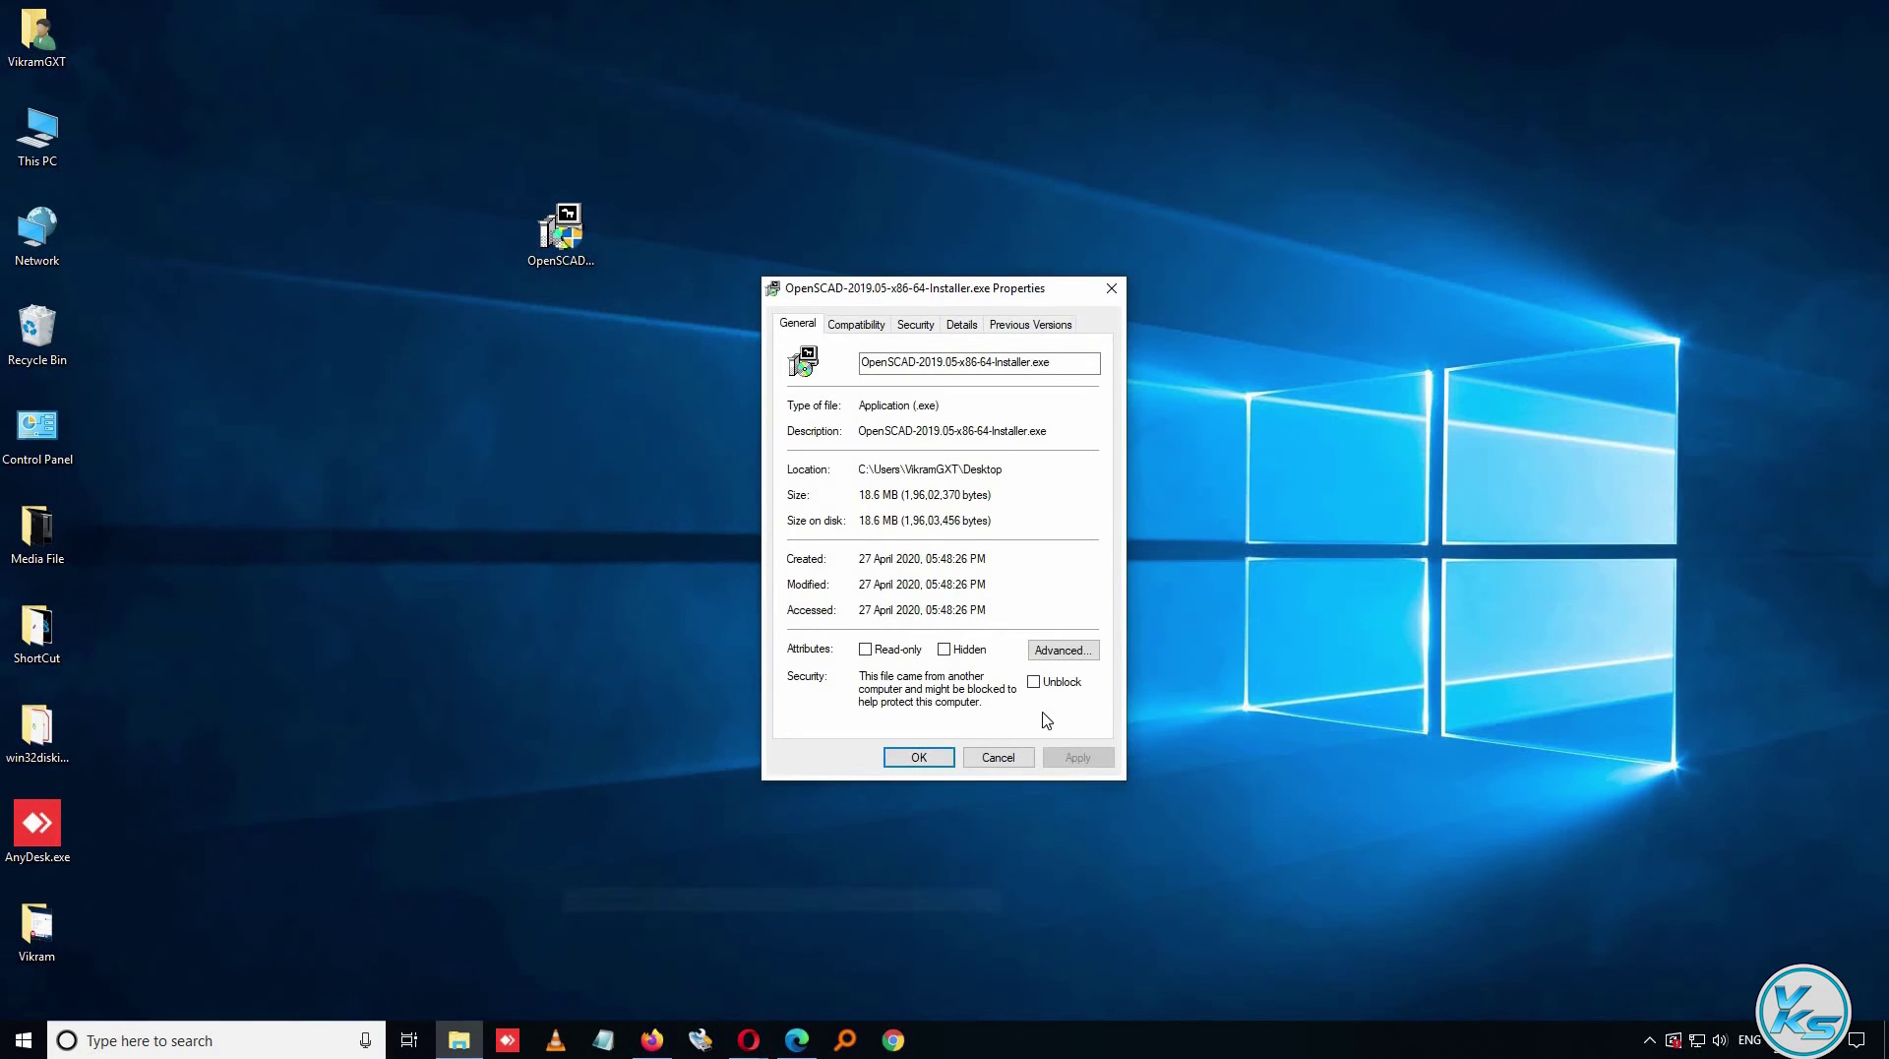
pyautogui.click(1052, 686)
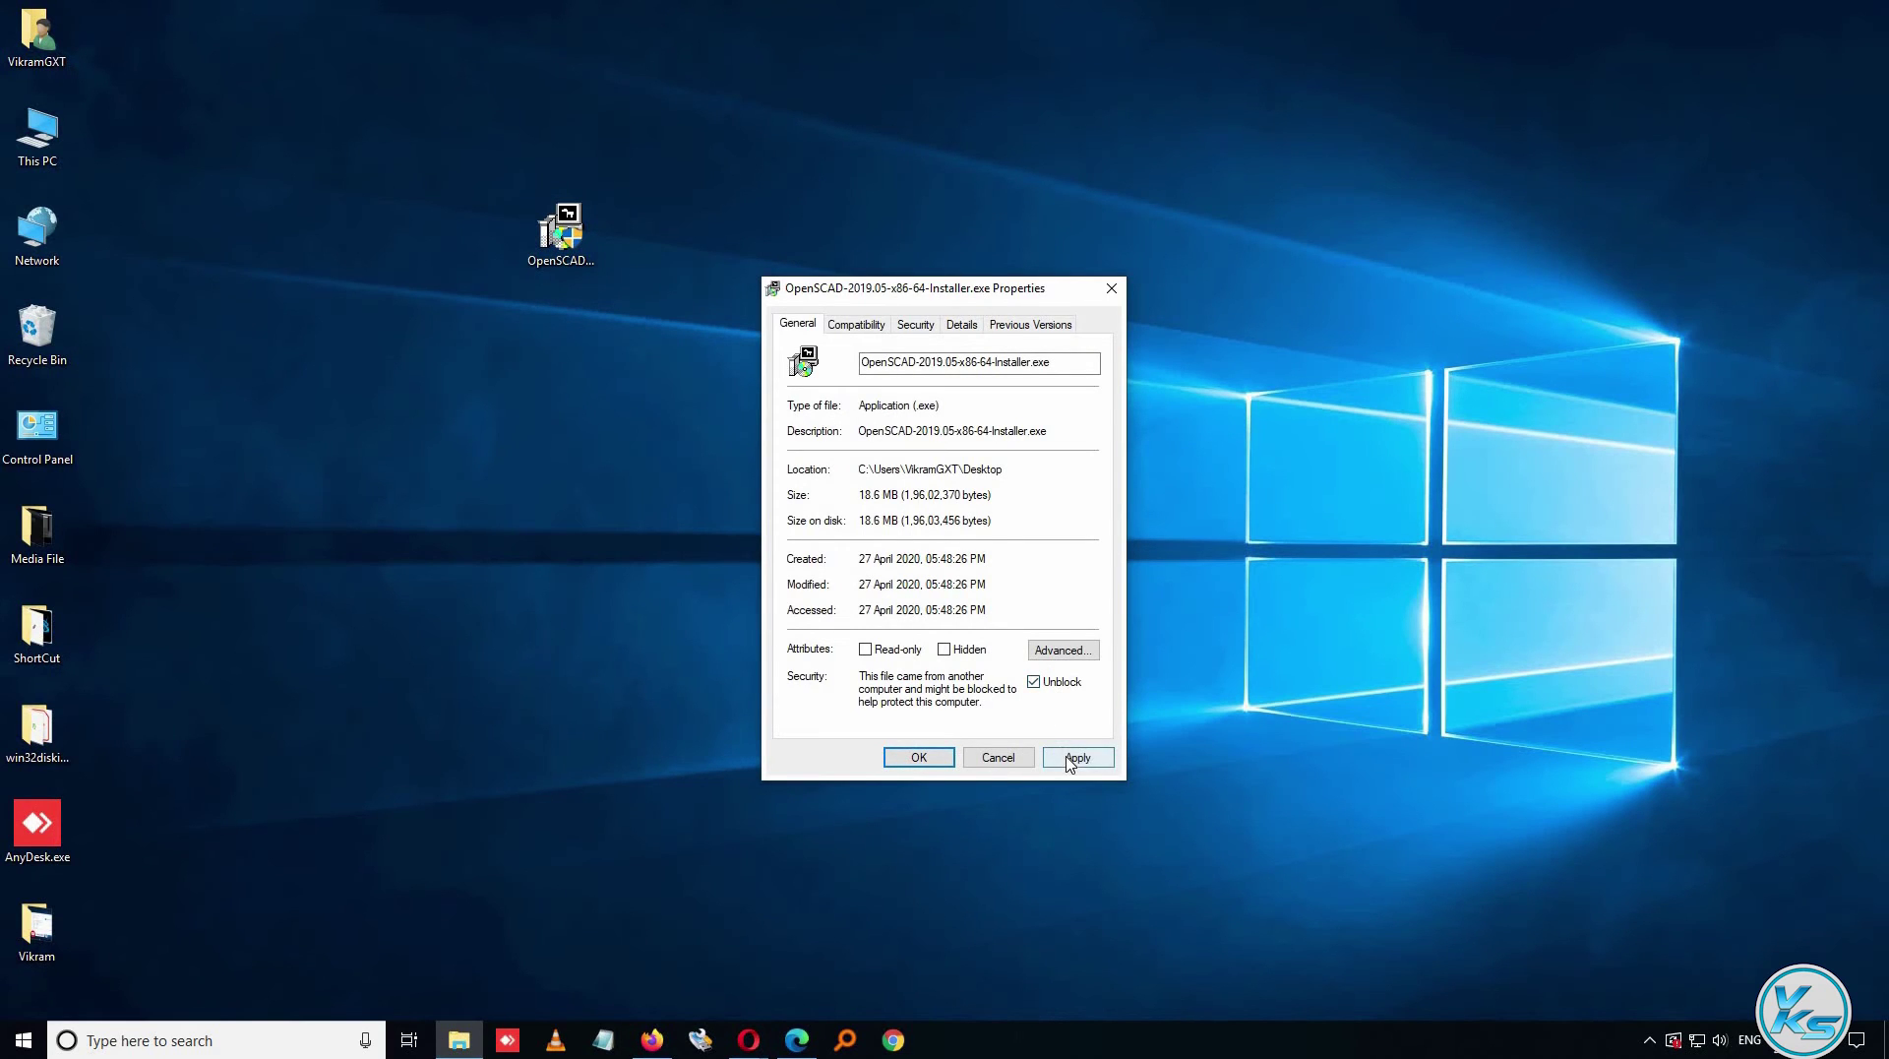
pyautogui.click(1077, 756)
pyautogui.click(907, 762)
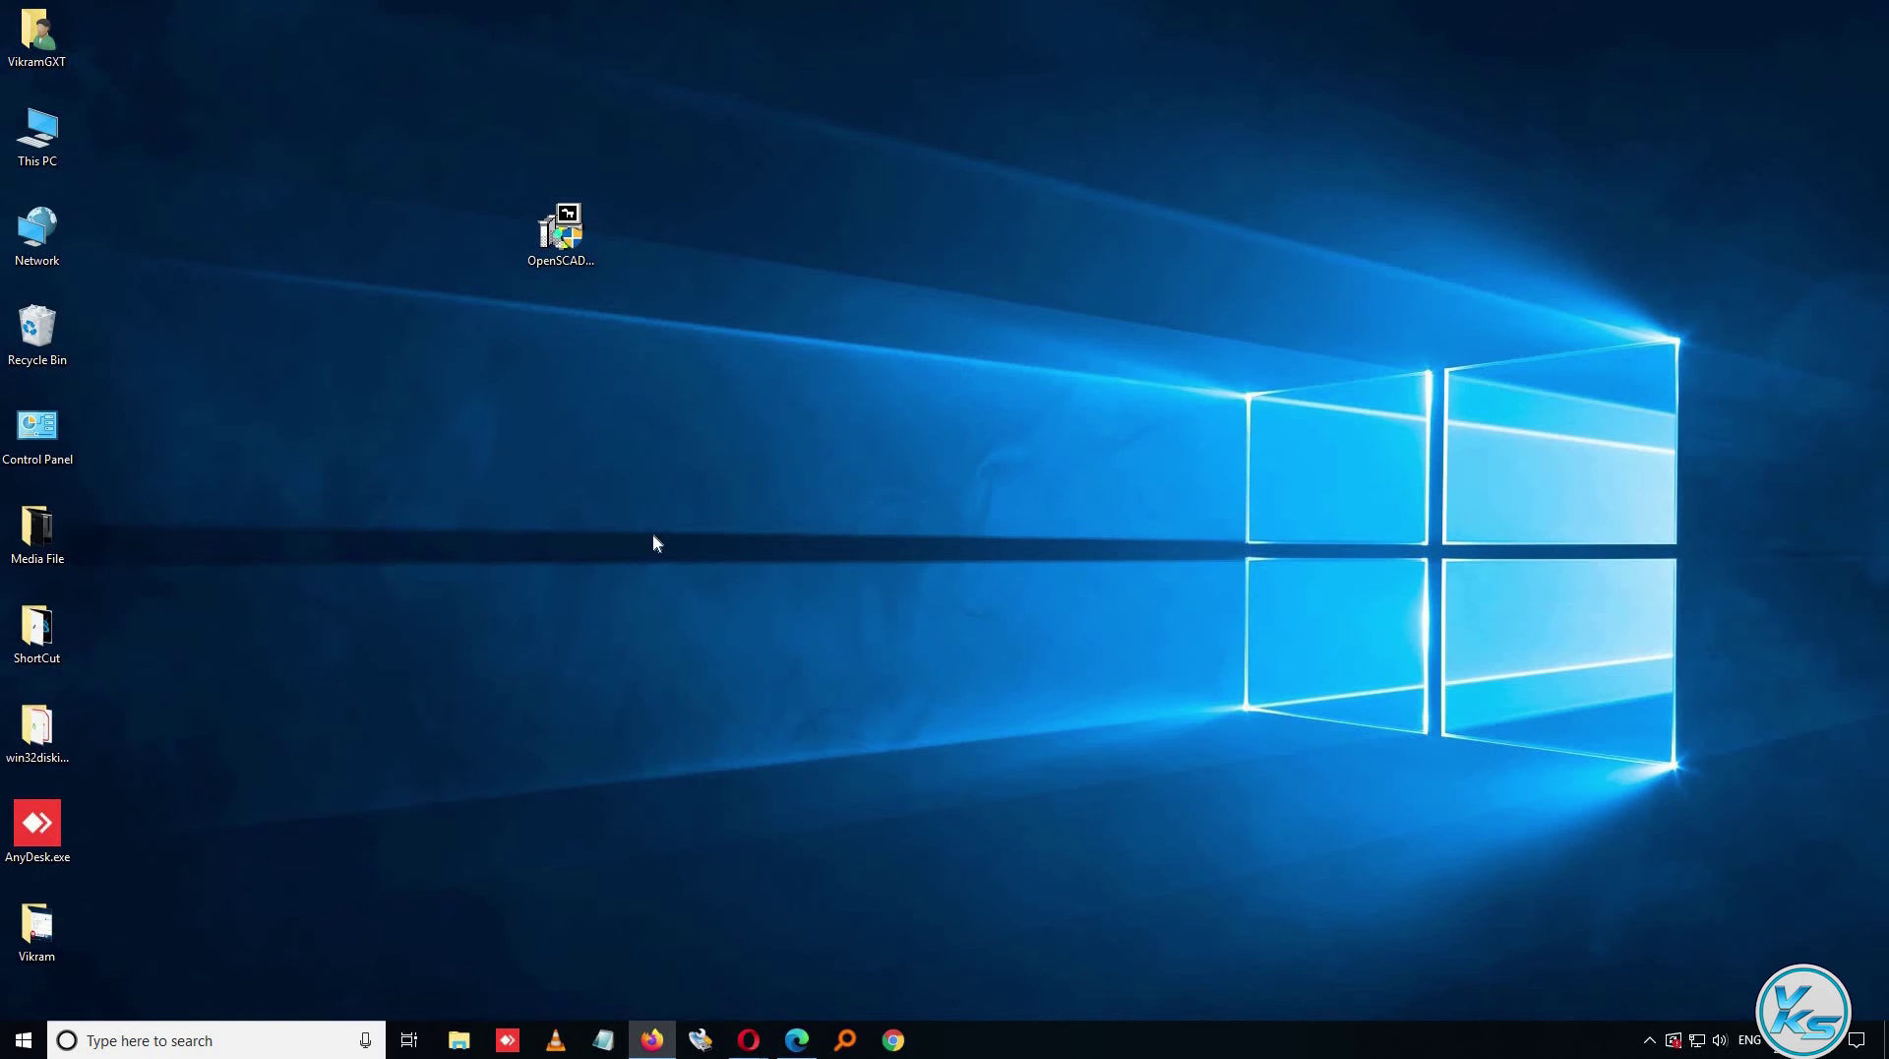
# Run the OpenSCAD installer into the default Program Files folder and close the finished wizard
pyautogui.rightClick(562, 233)
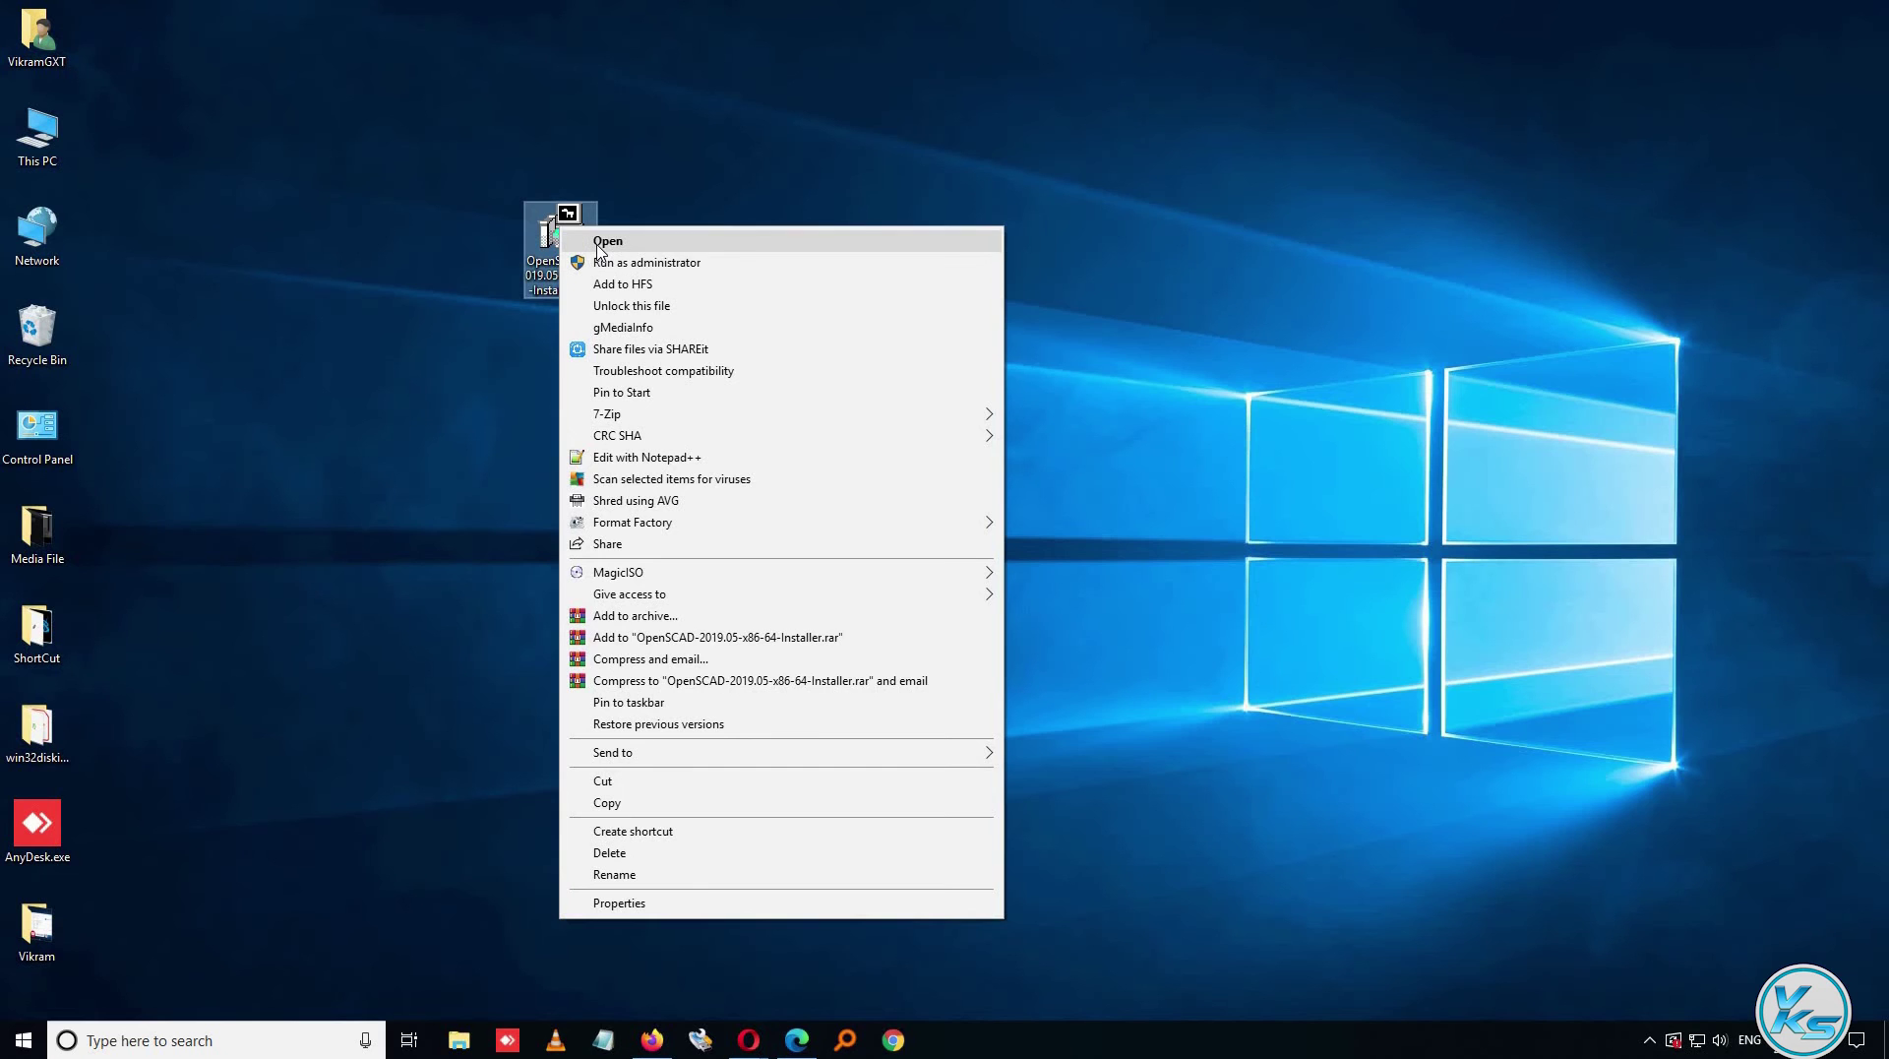
pyautogui.click(600, 246)
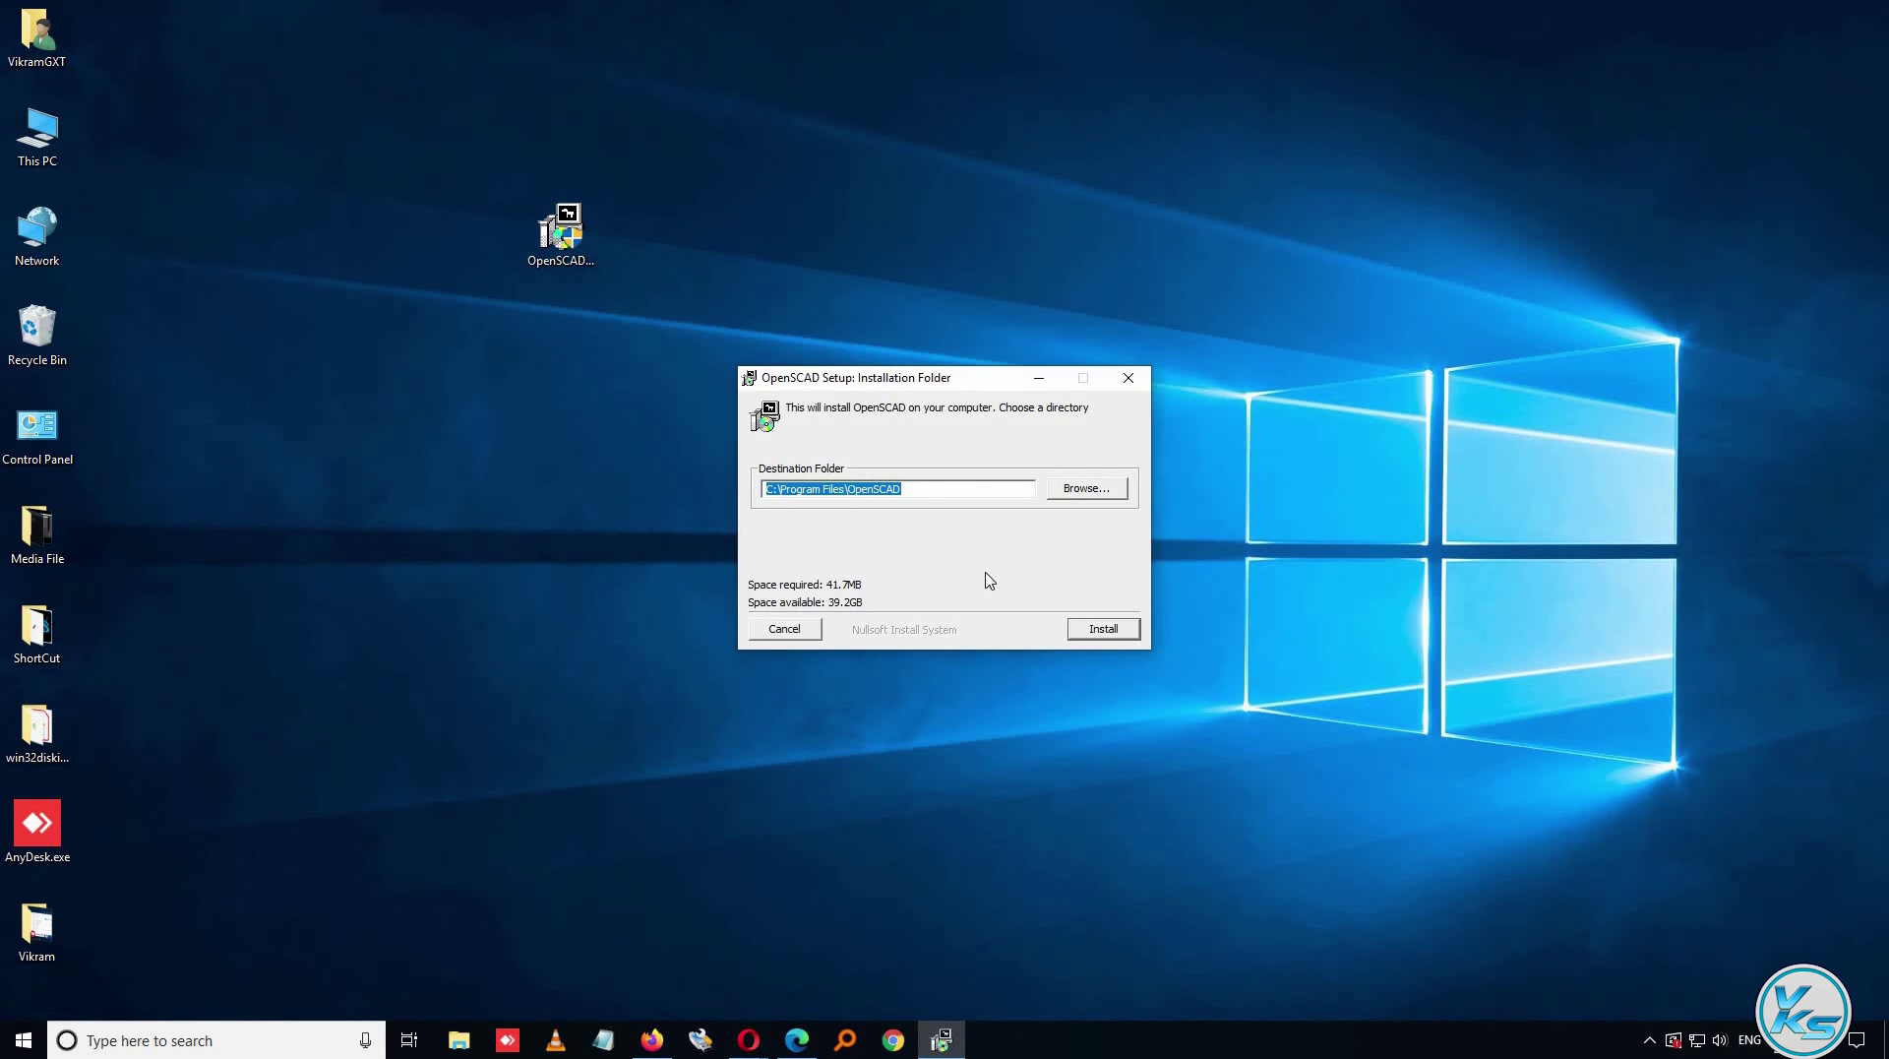
pyautogui.click(1104, 630)
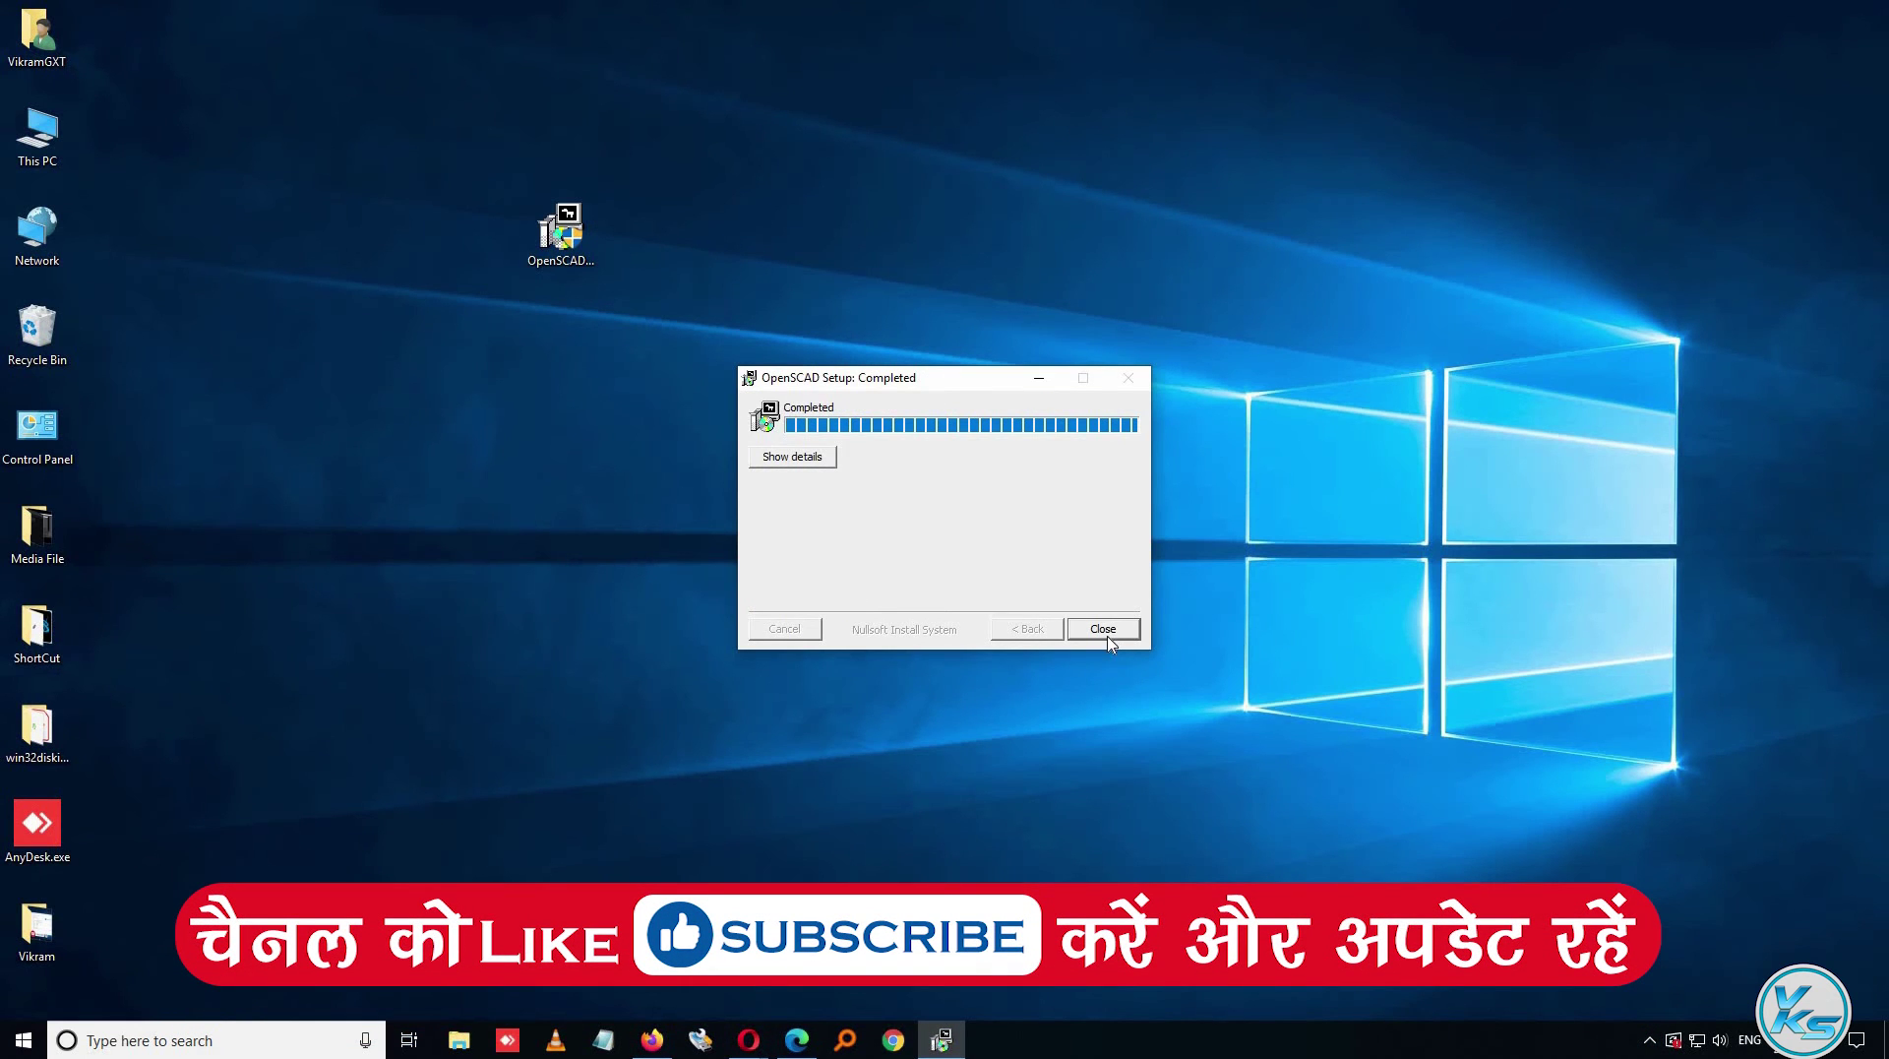
pyautogui.click(1104, 630)
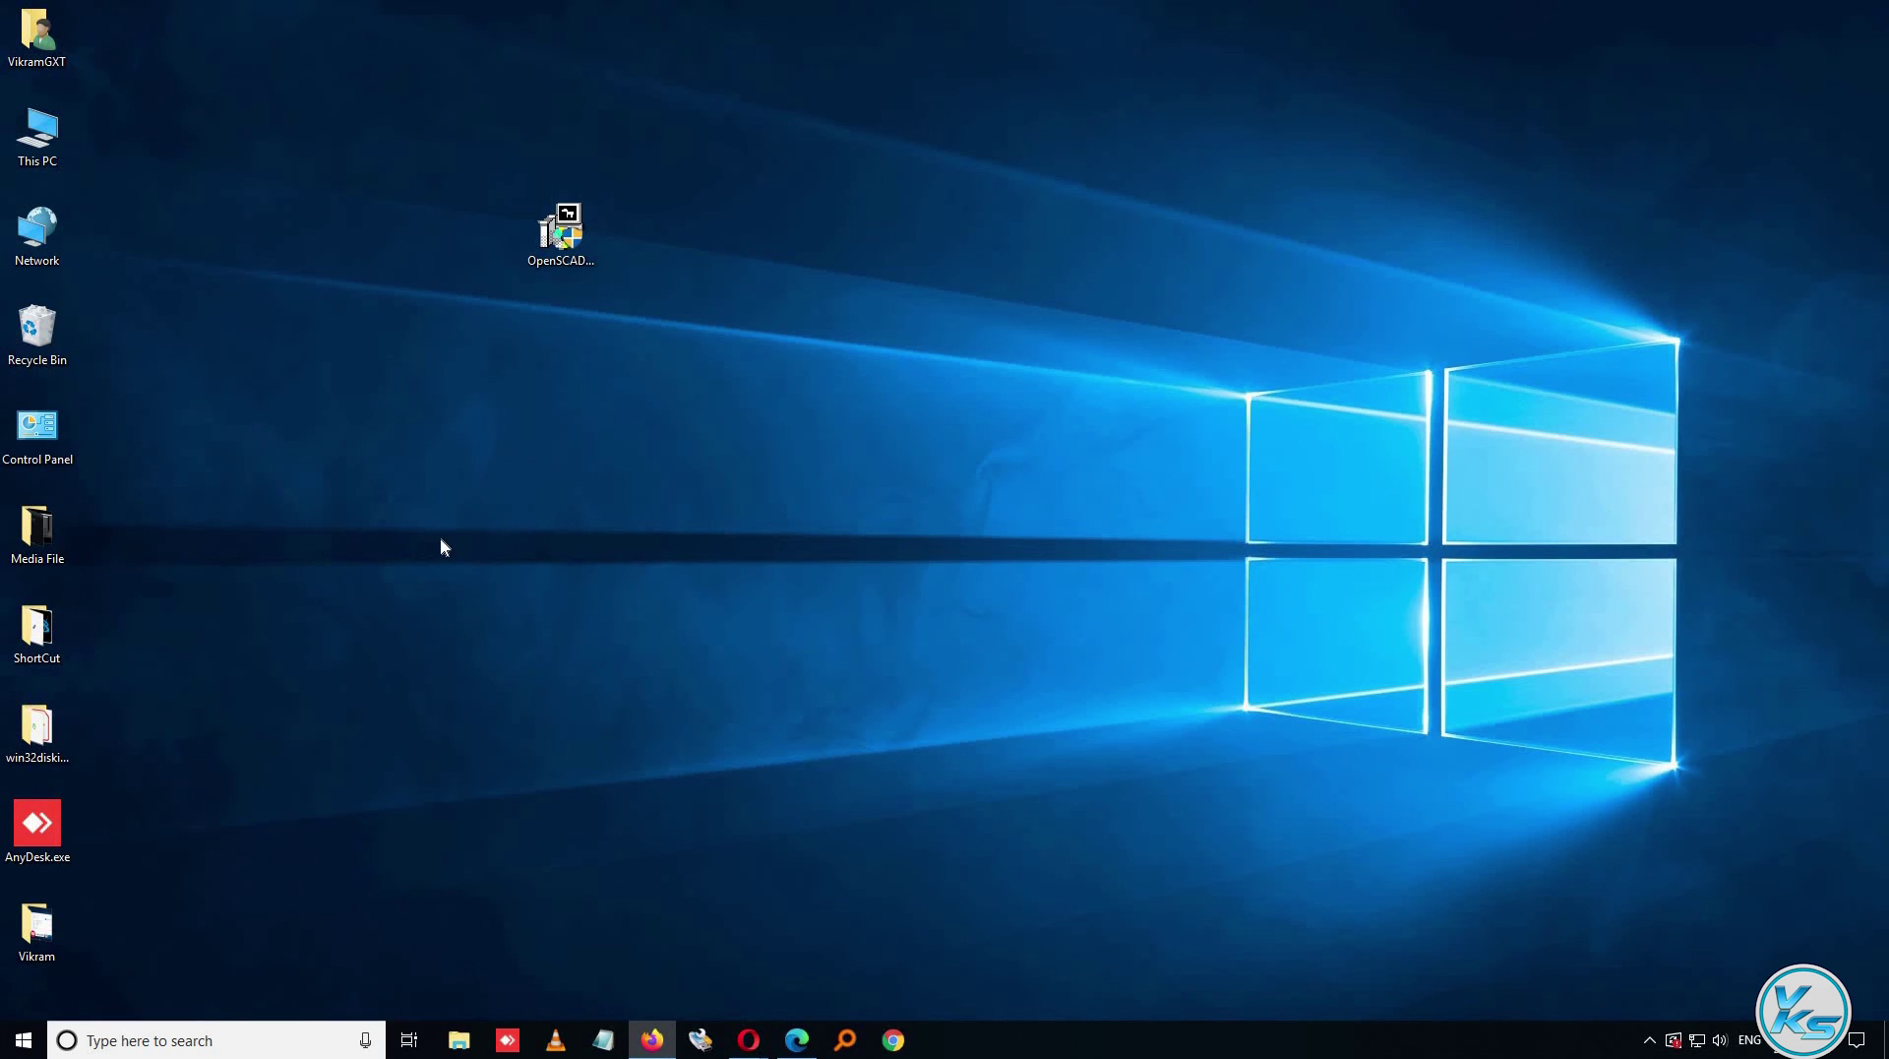
# Search Windows for 'op' and launch OpenSCAD from the Apps results
pyautogui.click(128, 1049)
pyautogui.write('o')
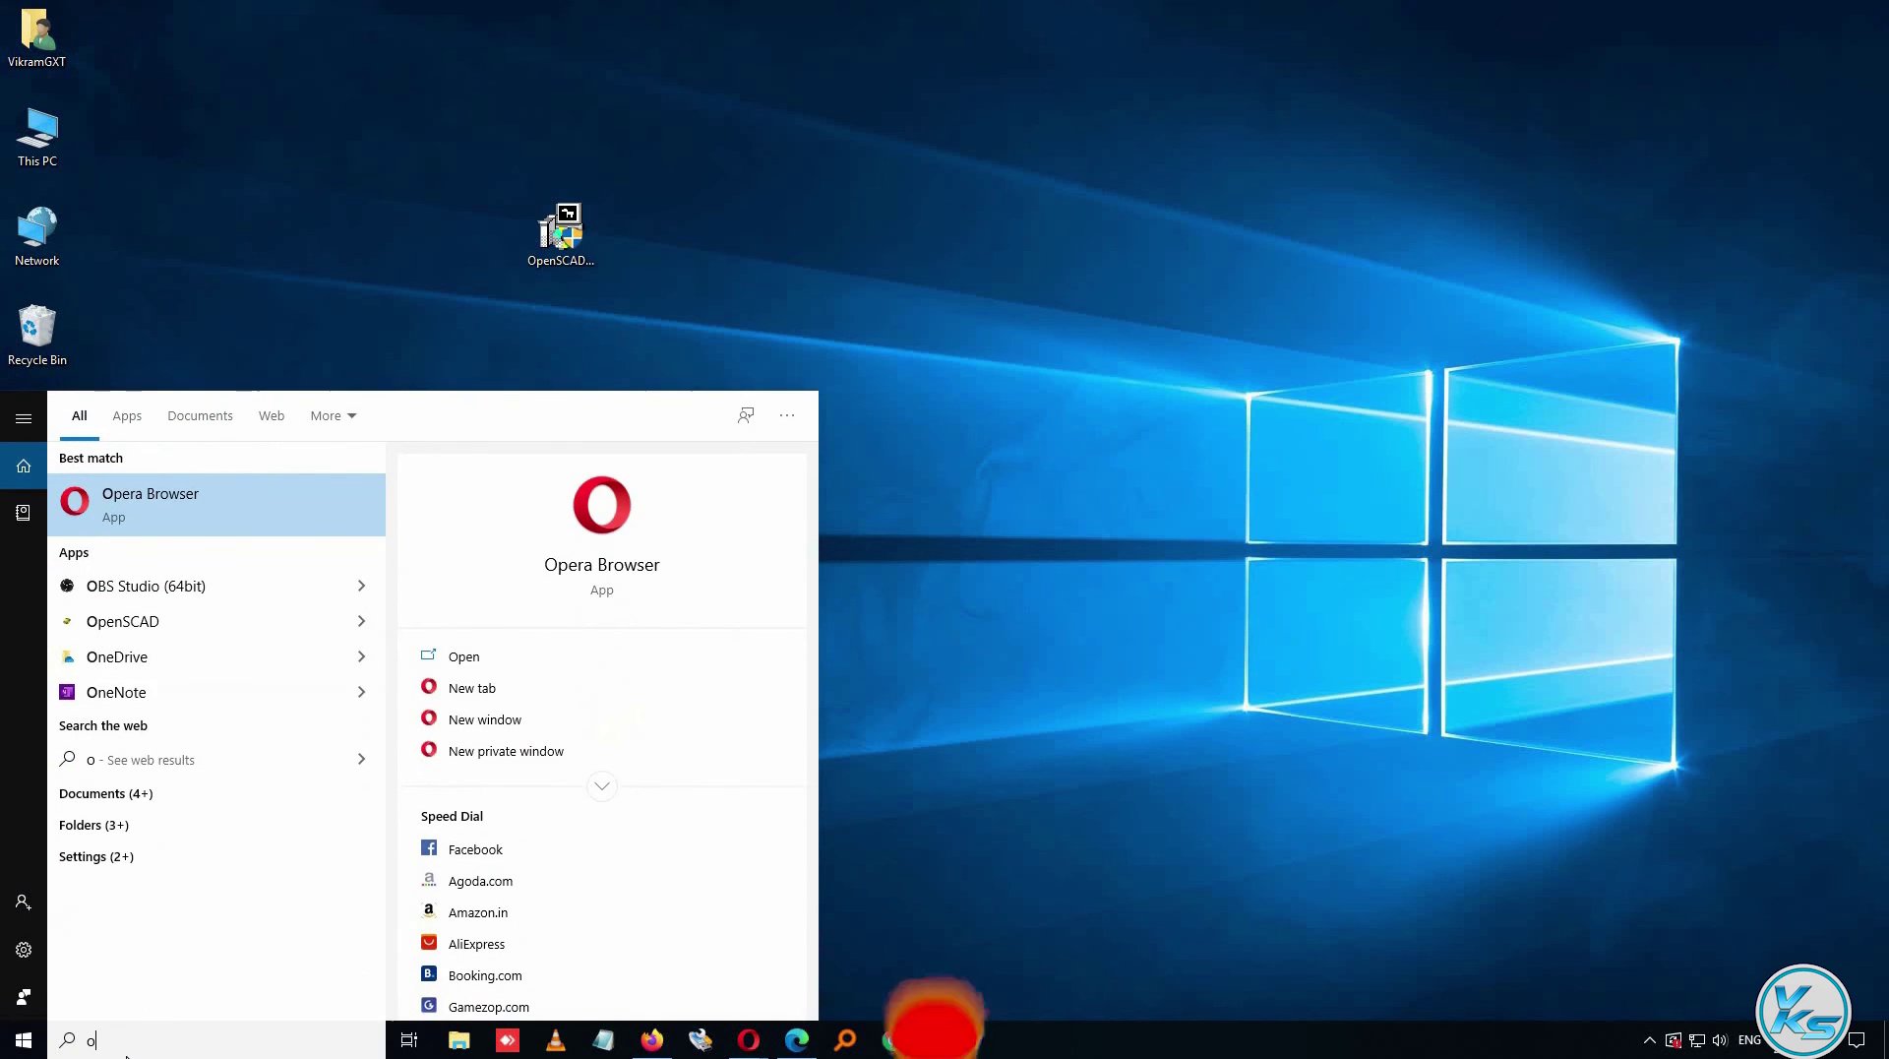
pyautogui.write('p')
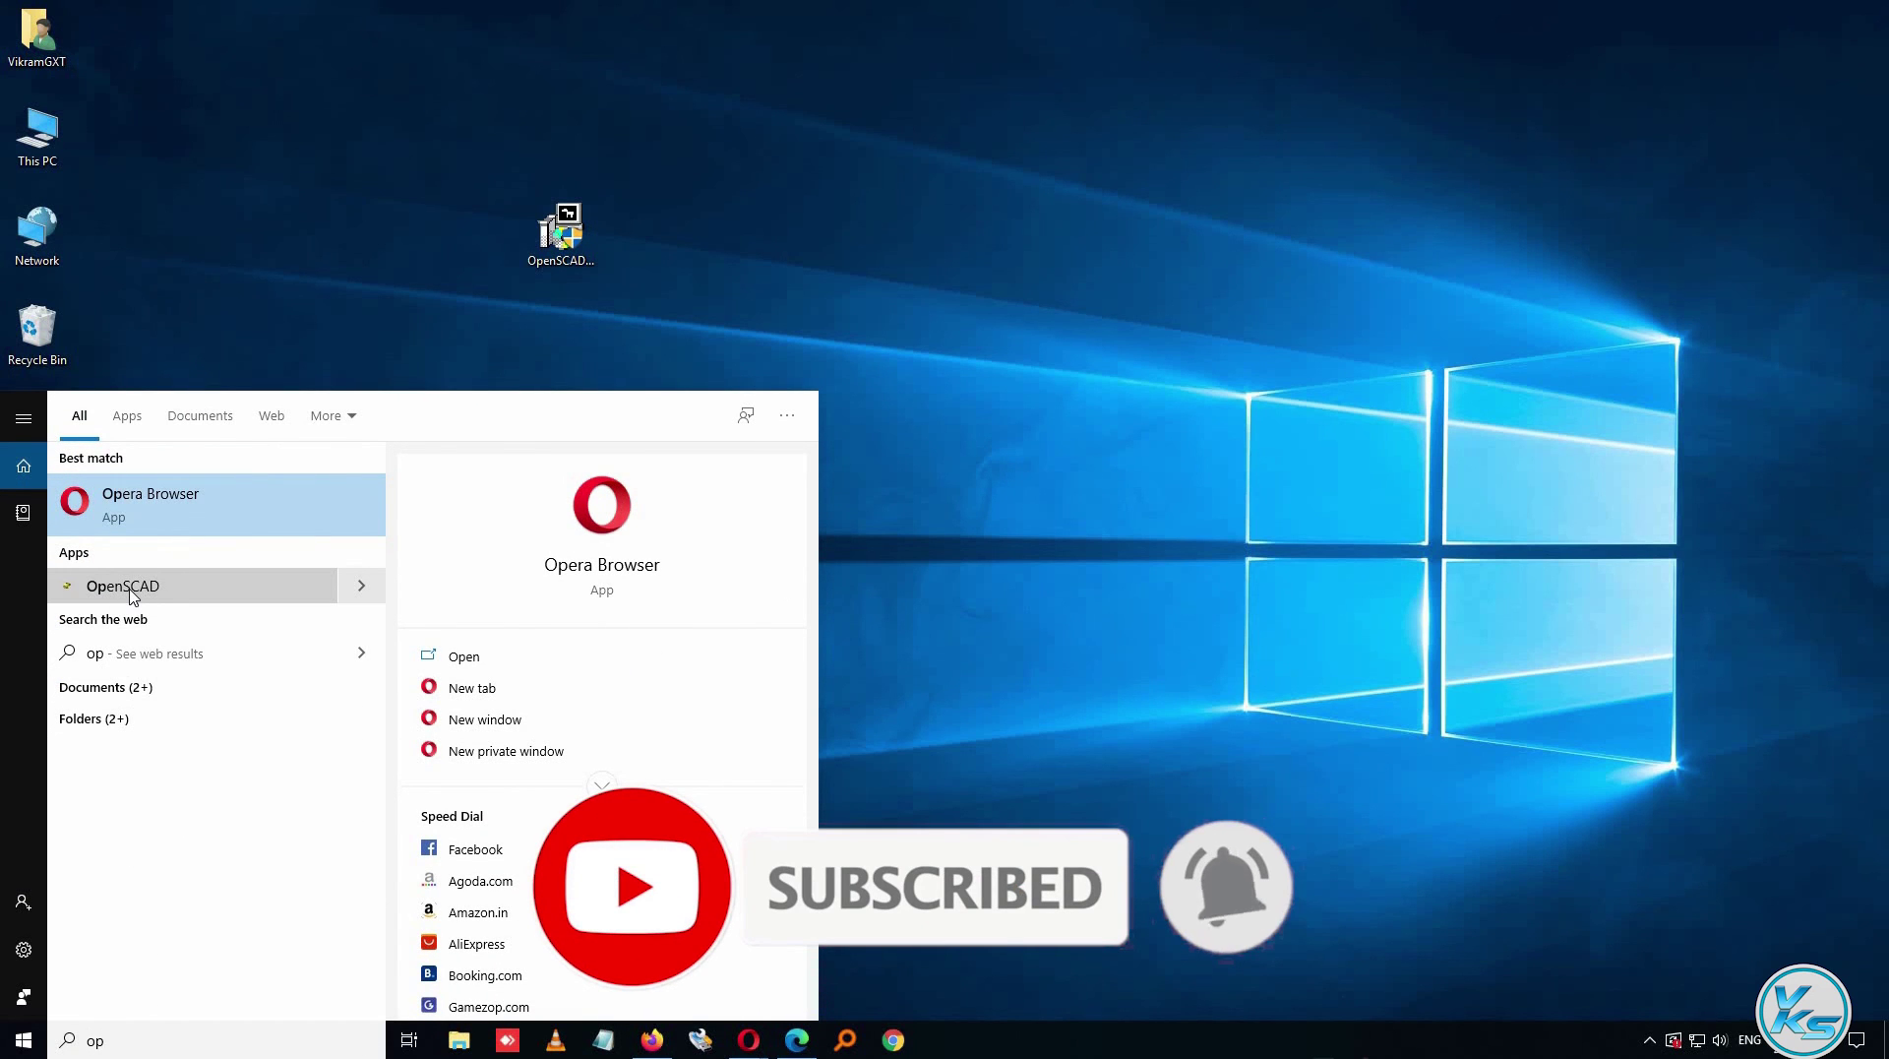
pyautogui.click(131, 590)
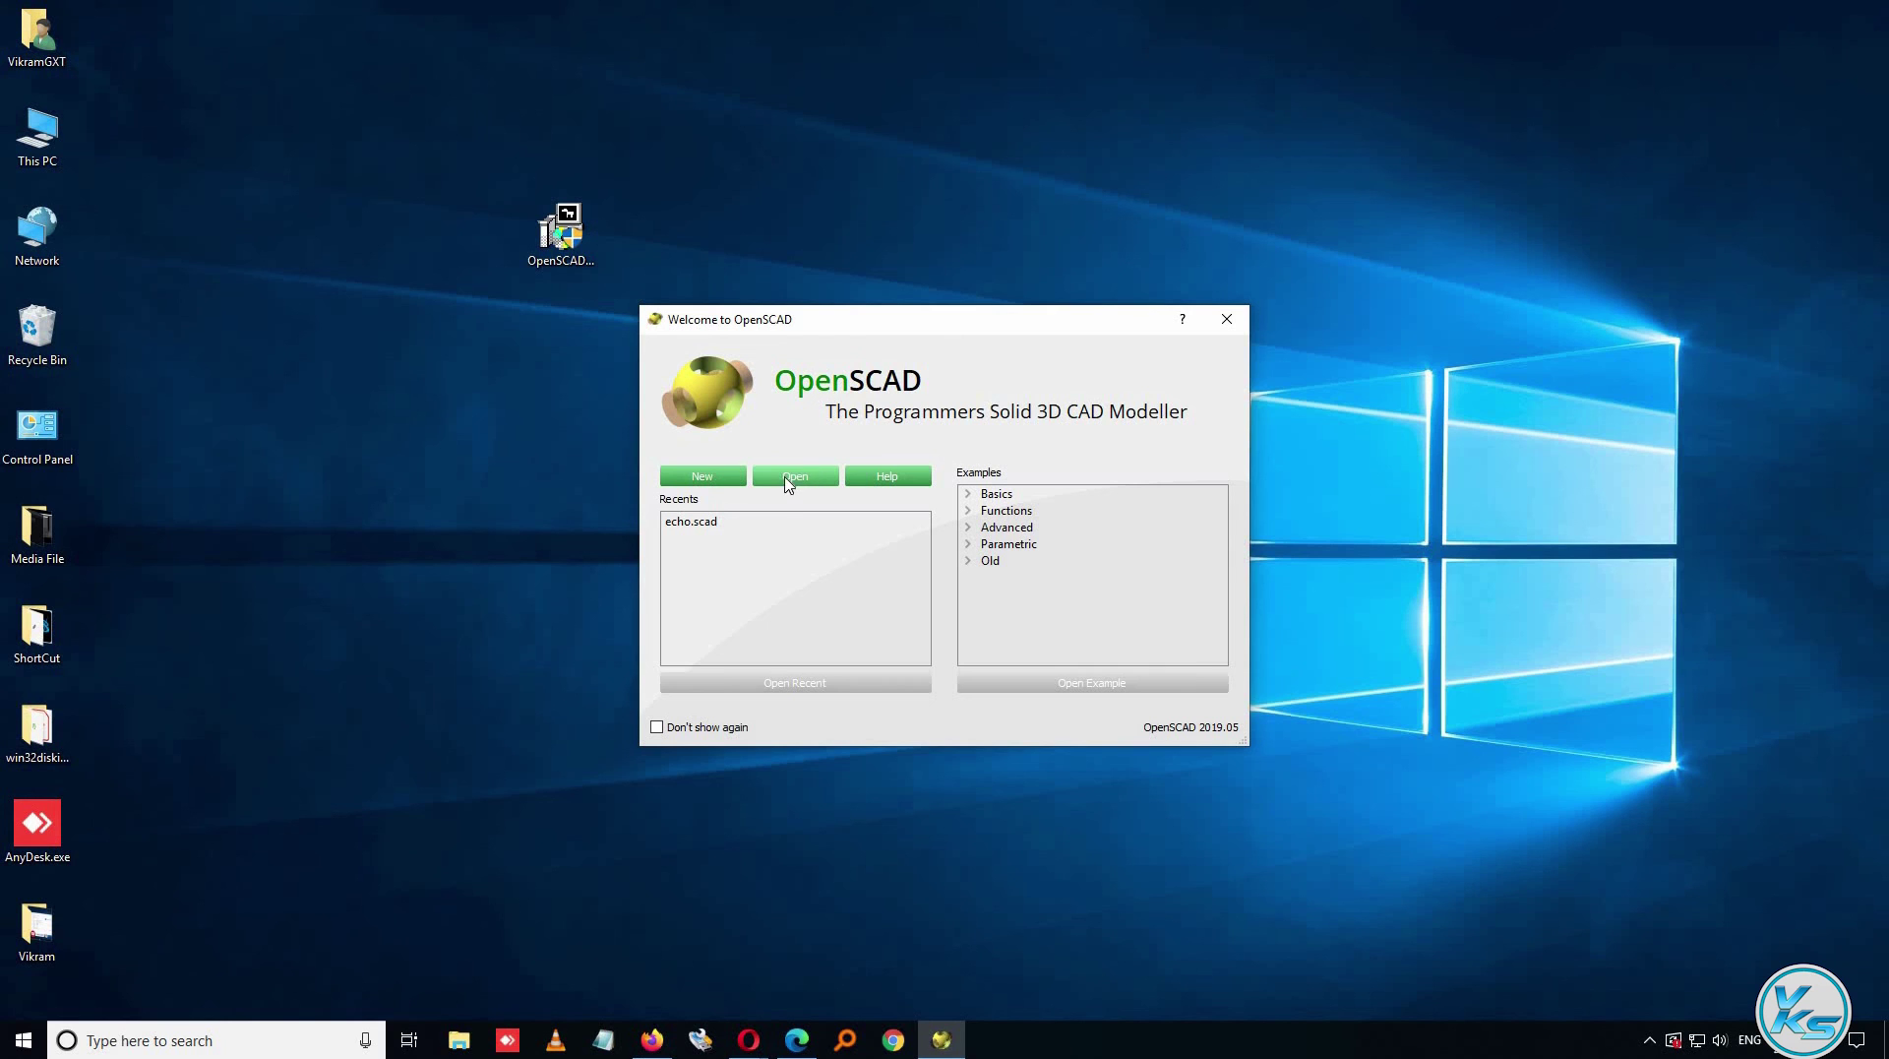
# Expand Examples > Functions in the Welcome dialog, then create a new blank Untitled.scad
pyautogui.doubleClick(1004, 510)
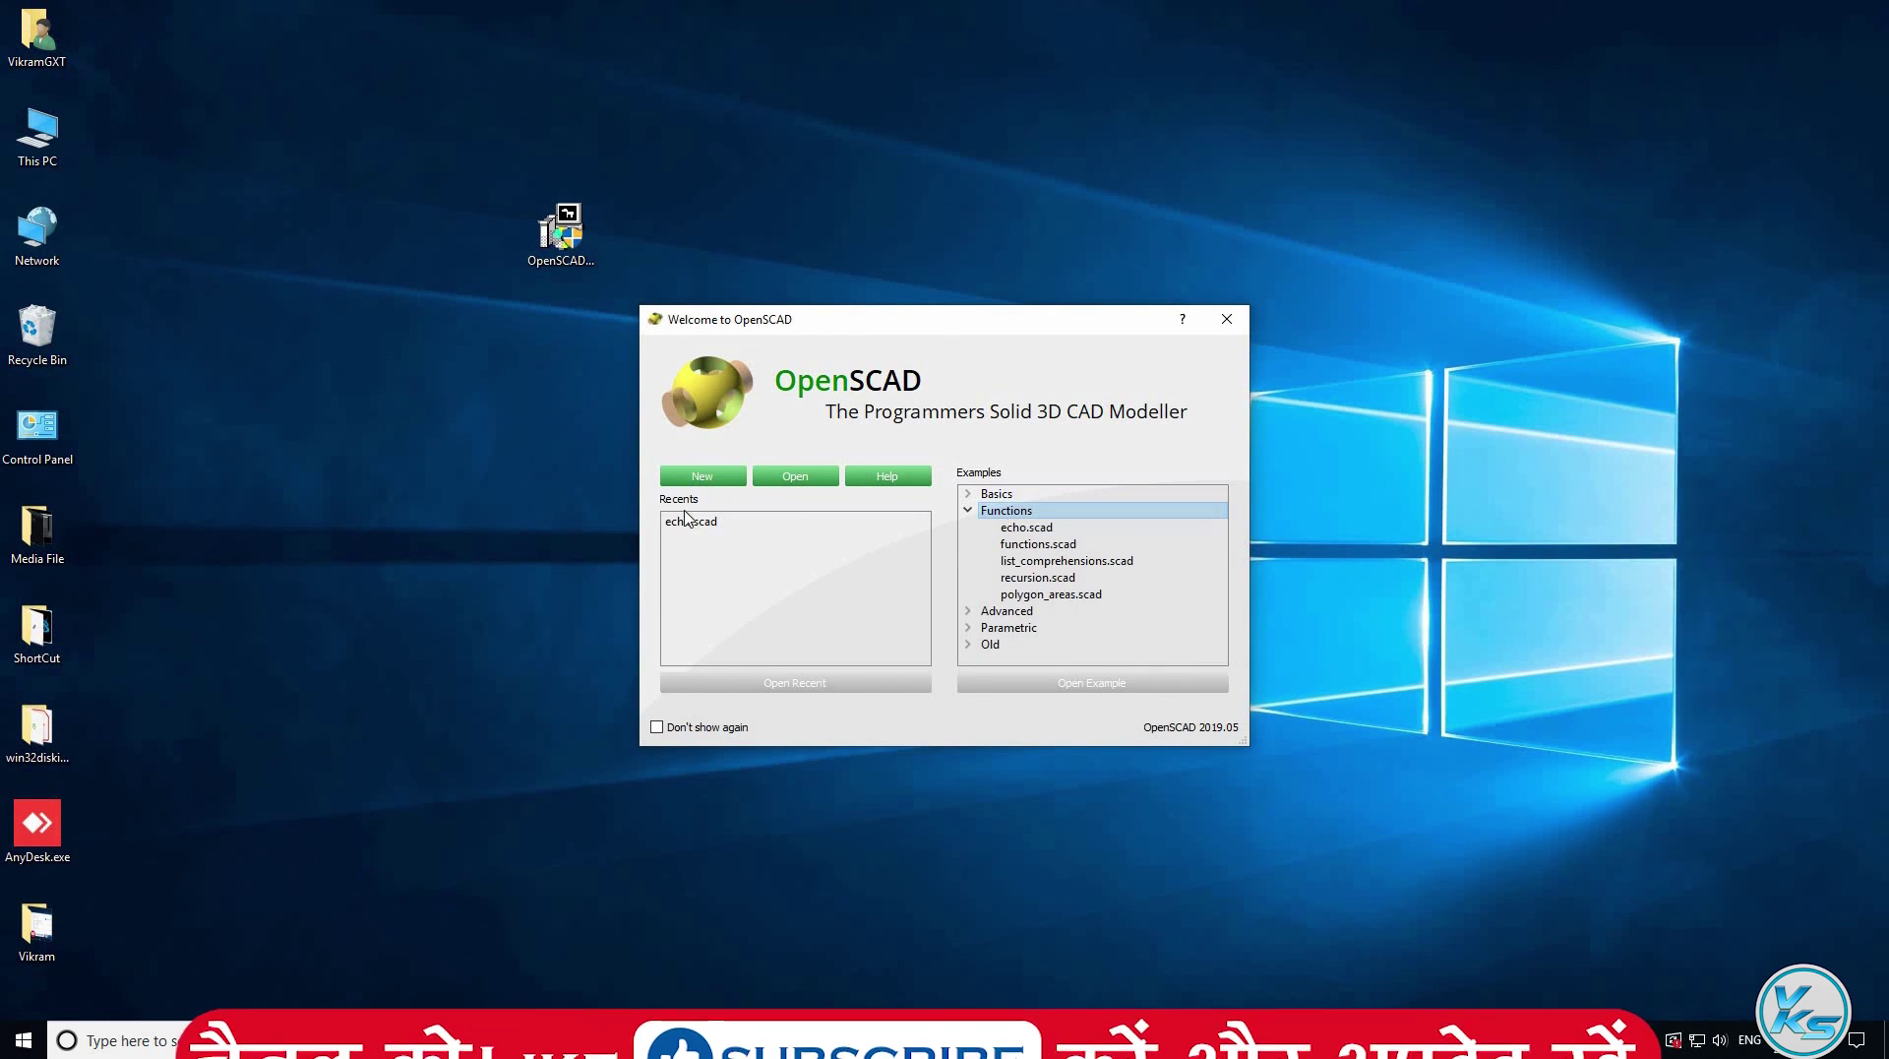
pyautogui.click(701, 477)
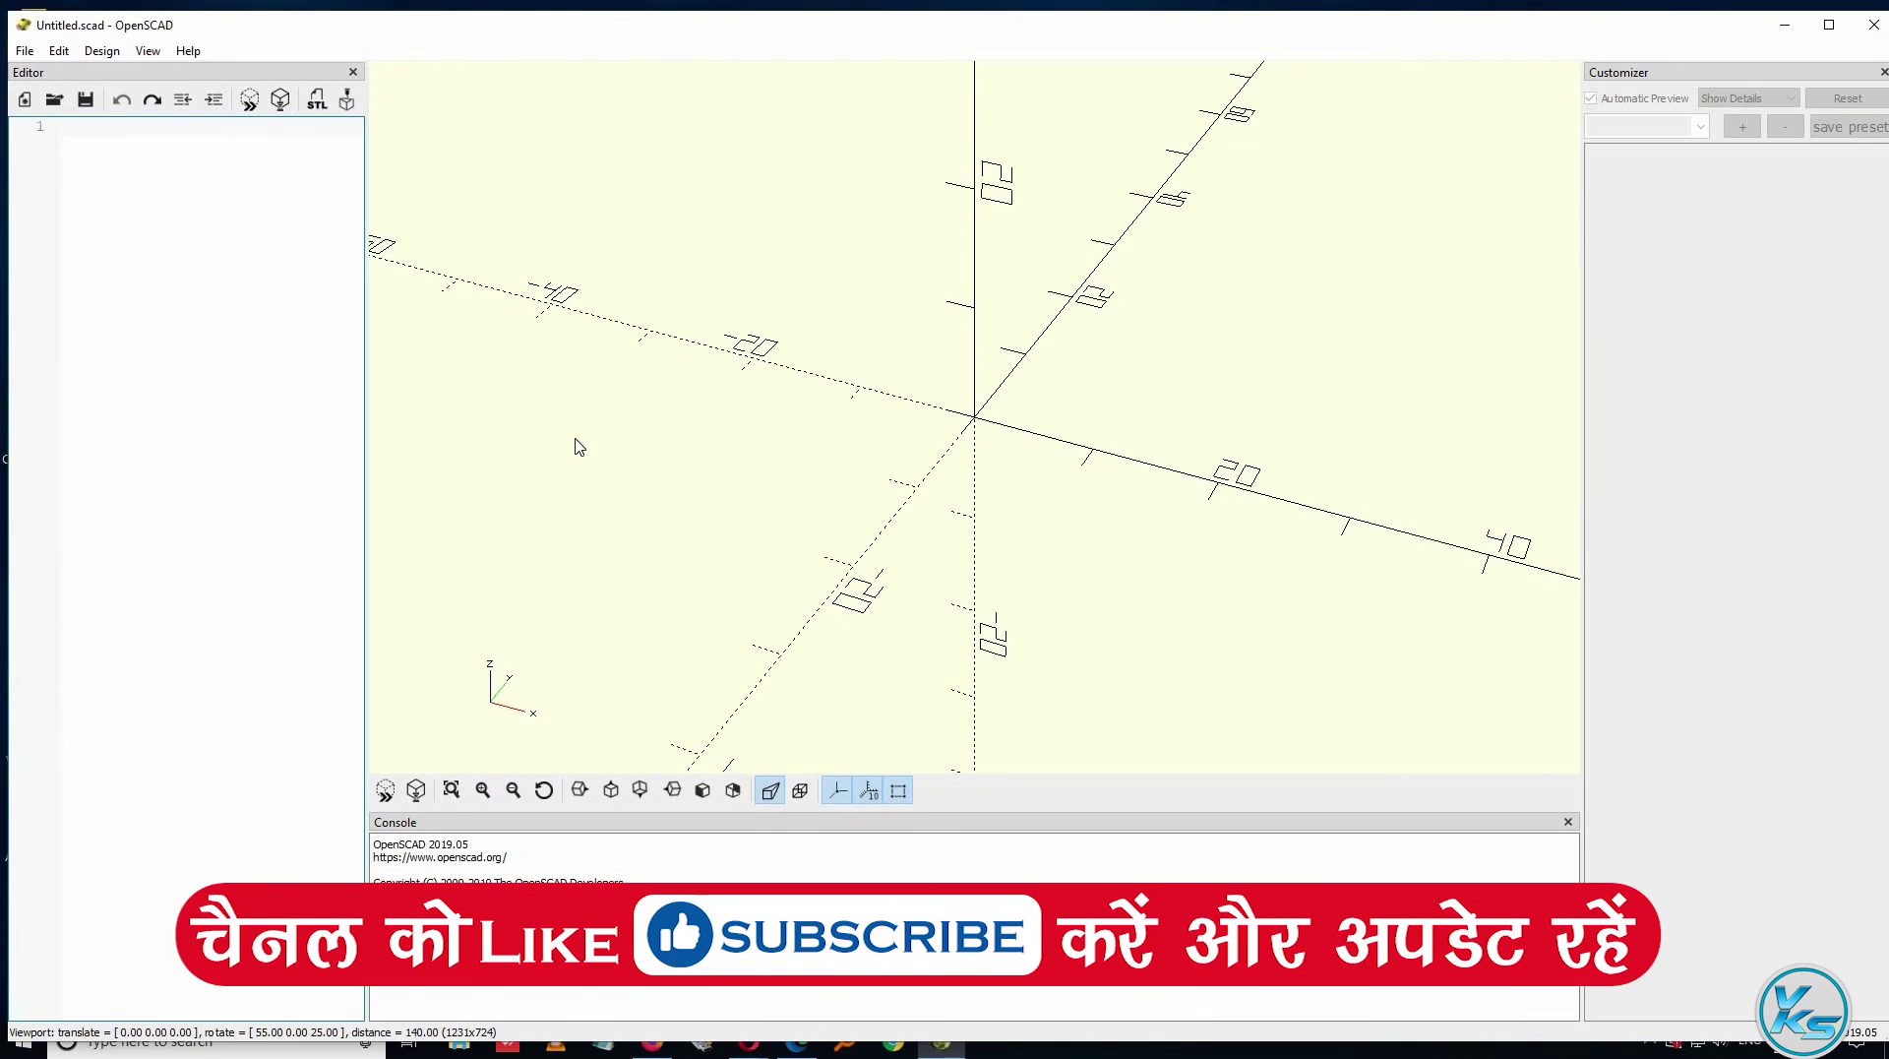